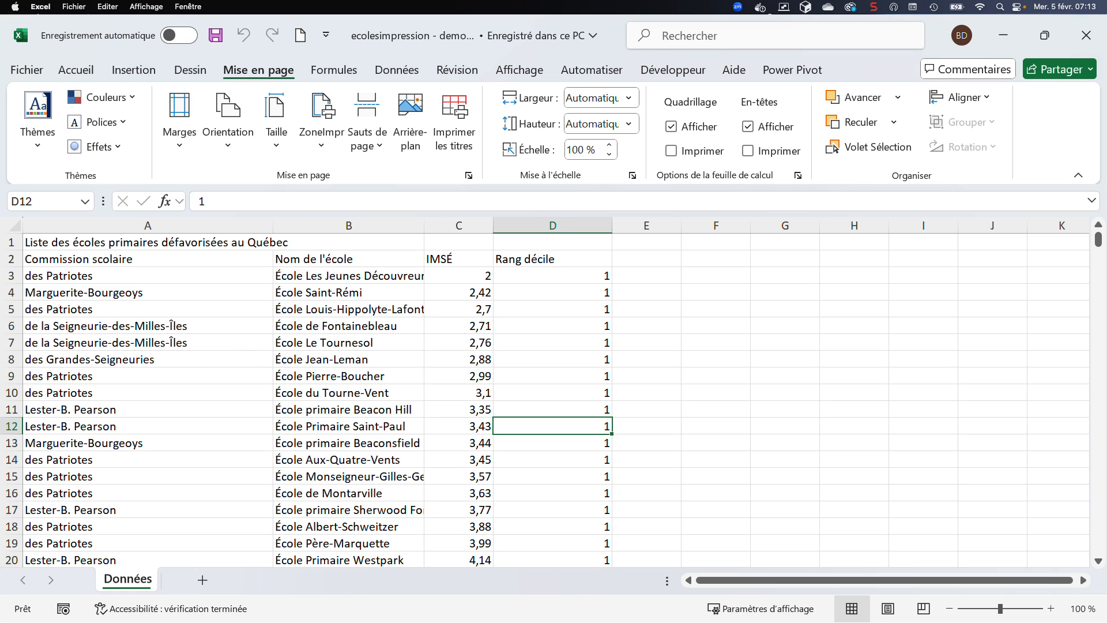
# Step: Switch to the course notes PDF in Microsoft Edge and look through chapters 8 and 9 for exercise 8.5.2 on custom headers and footers
pyautogui.hotkey('ctrl', 'p')
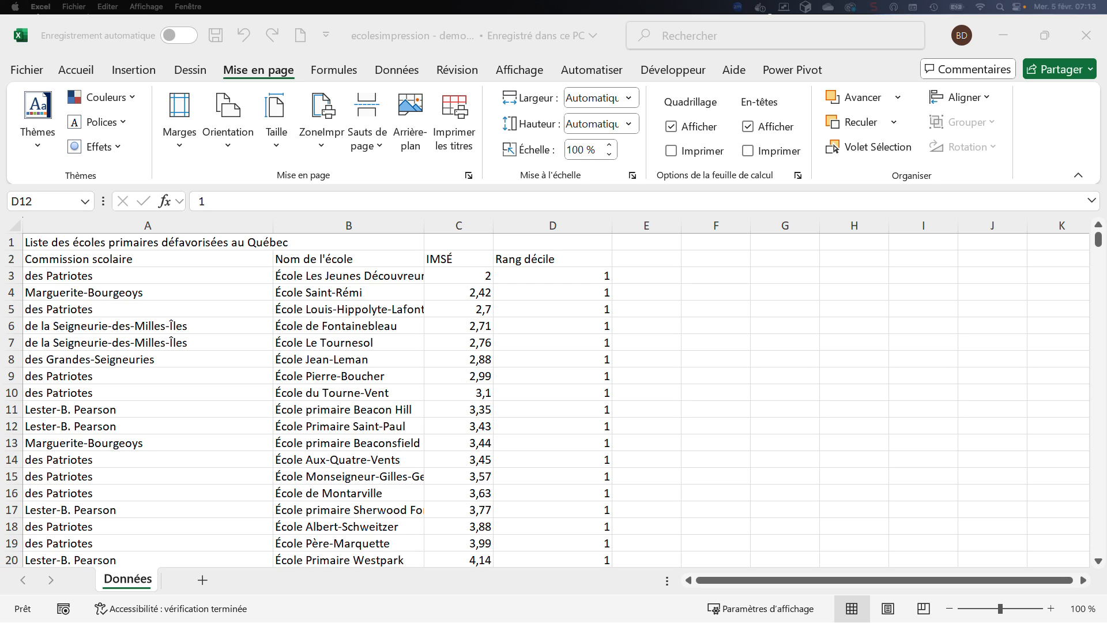
pyautogui.moveTo(0, 147); pyautogui.dragTo(395, 39)
pyautogui.scroll(-10, 400, 267)
pyautogui.scroll(2, 348, 279)
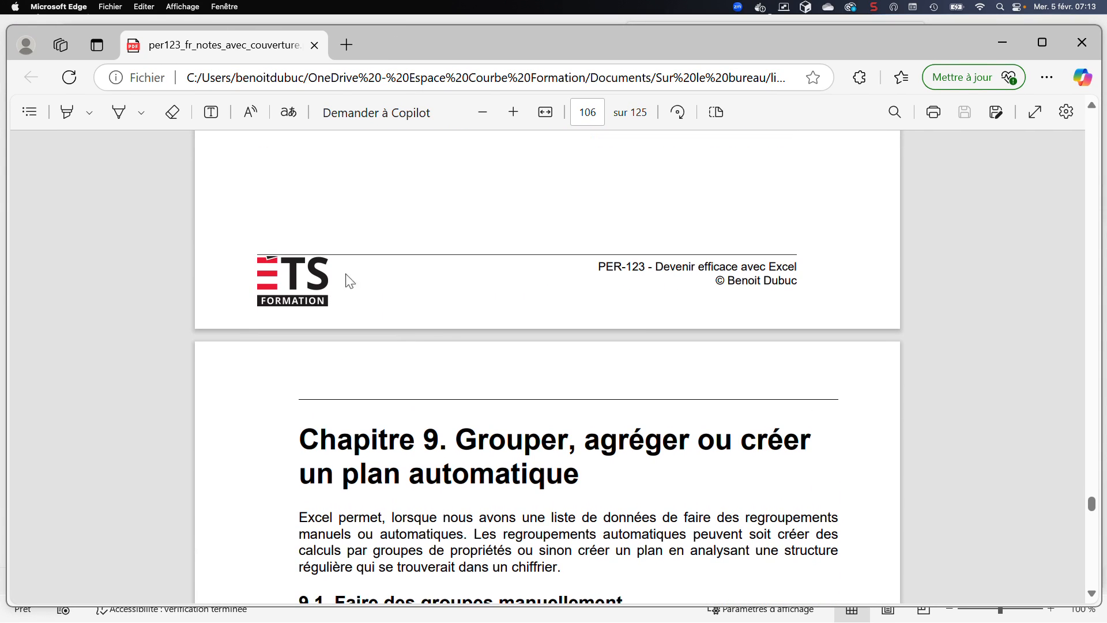
pyautogui.scroll(-3, 294, 285)
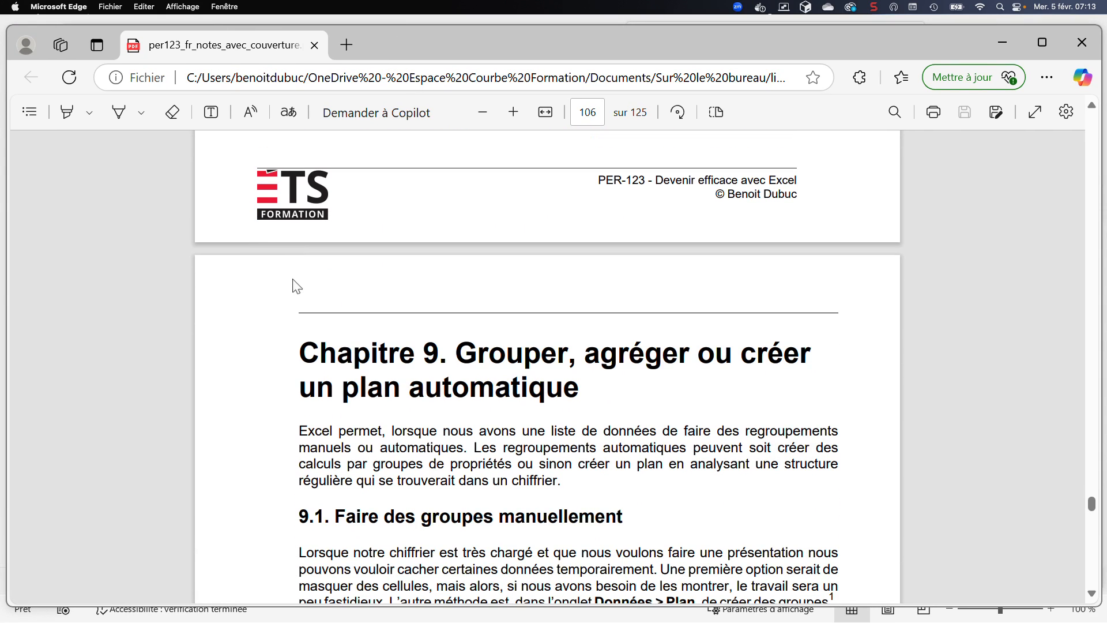
pyautogui.scroll(-20, 296, 284)
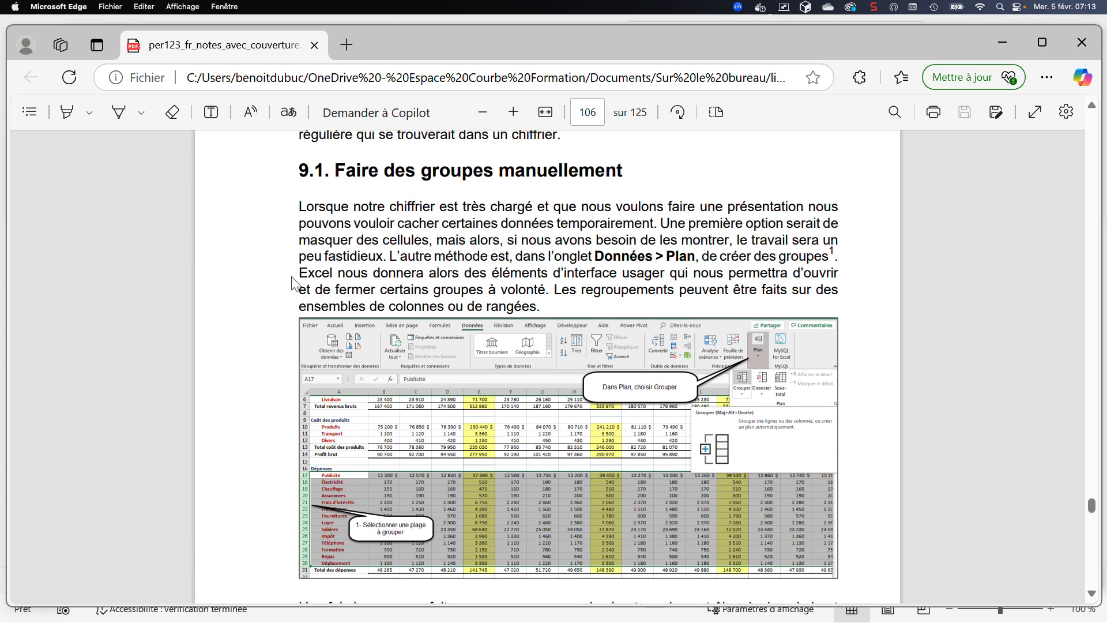
pyautogui.scroll(-2, 292, 282)
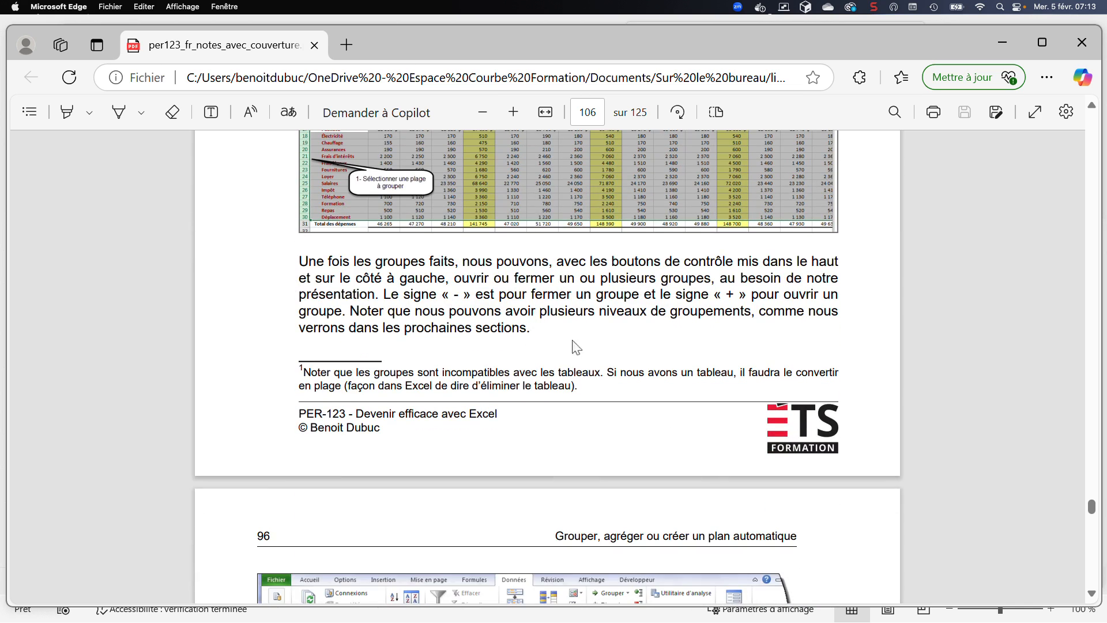
pyautogui.scroll(5, 639, 382)
pyautogui.scroll(-5, 639, 385)
pyautogui.scroll(20, 787, 430)
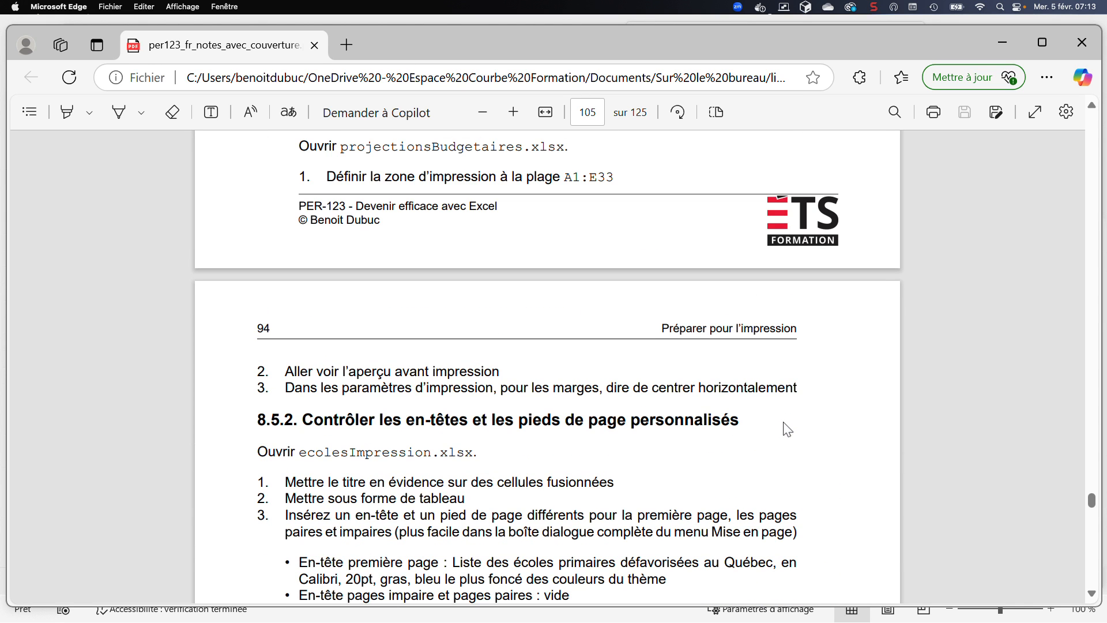
pyautogui.scroll(-6, 786, 427)
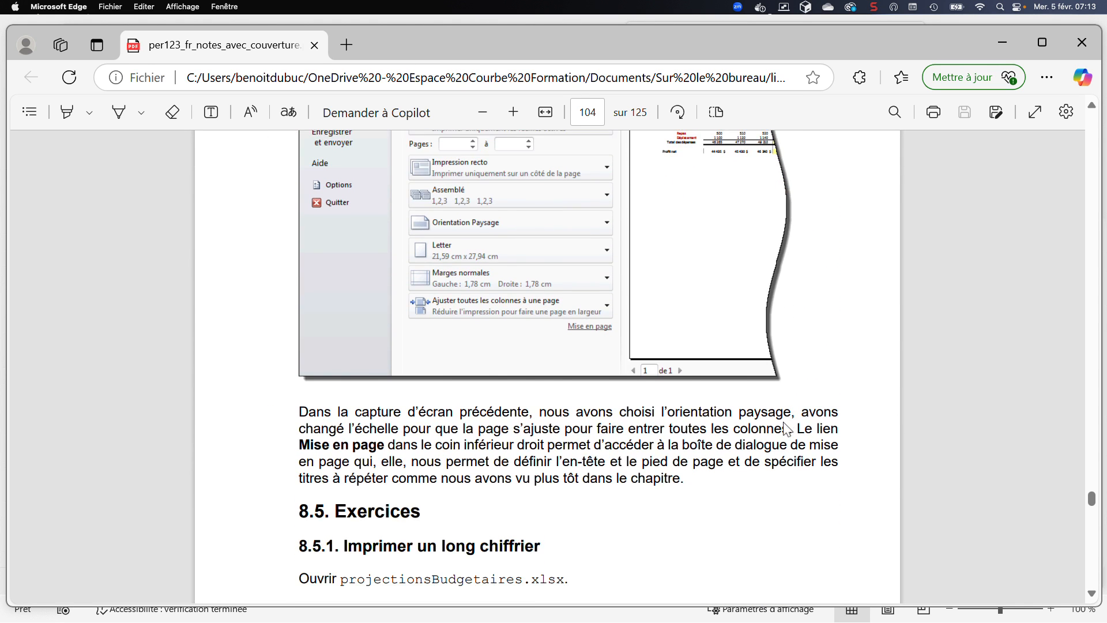
pyautogui.scroll(-10, 716, 468)
pyautogui.scroll(5, 462, 300)
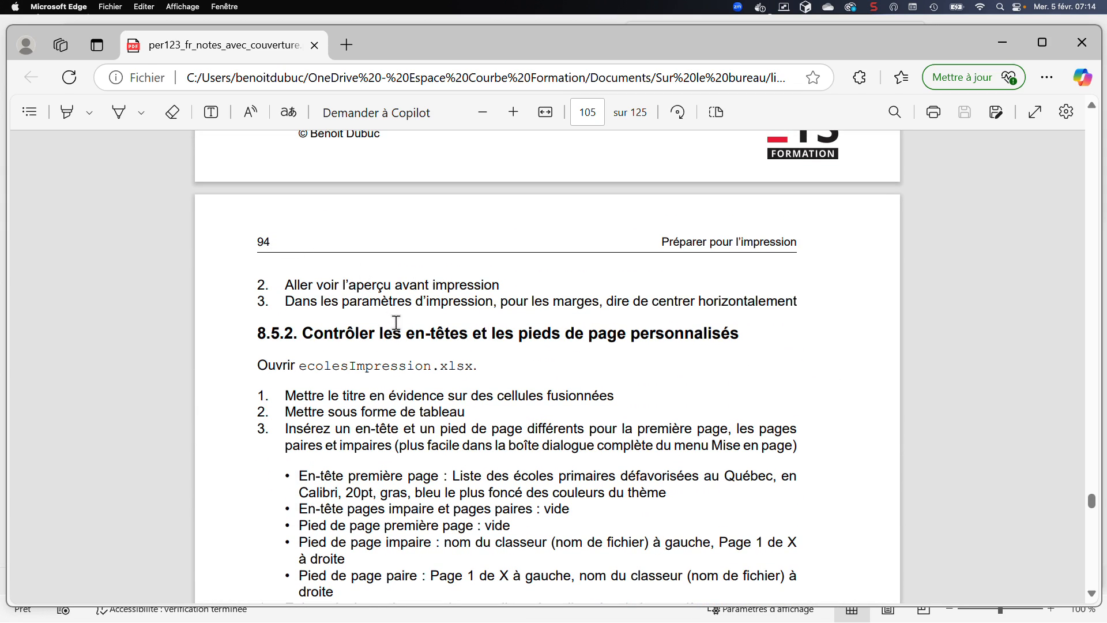
pyautogui.scroll(-10, 396, 322)
pyautogui.scroll(-20, 397, 323)
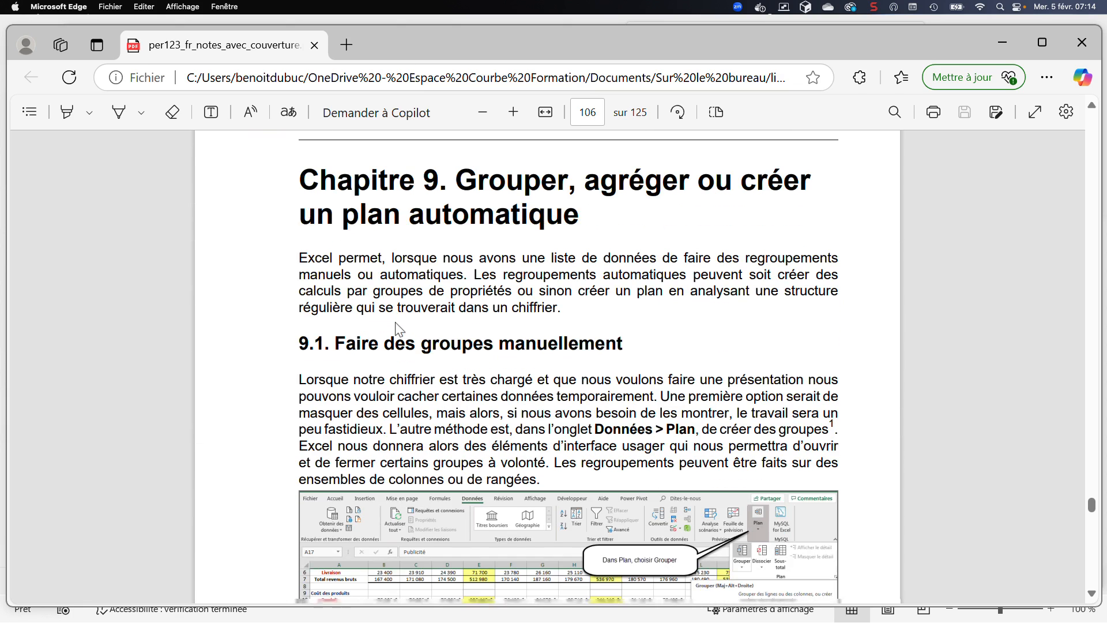
pyautogui.scroll(-3, 396, 321)
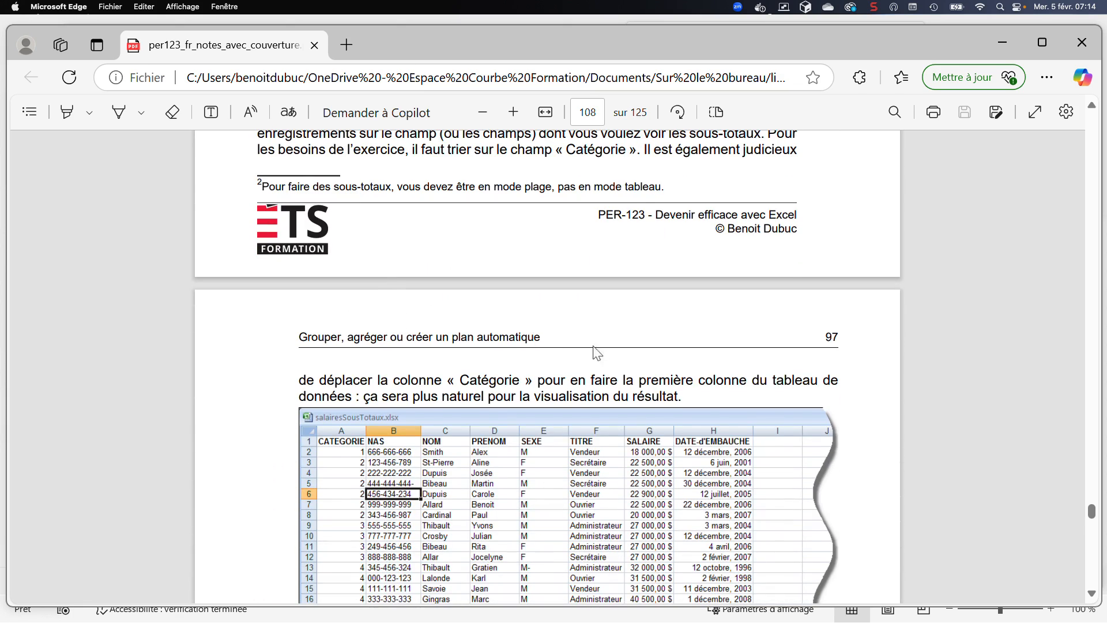
pyautogui.scroll(-7, 632, 352)
pyautogui.scroll(-5, 621, 351)
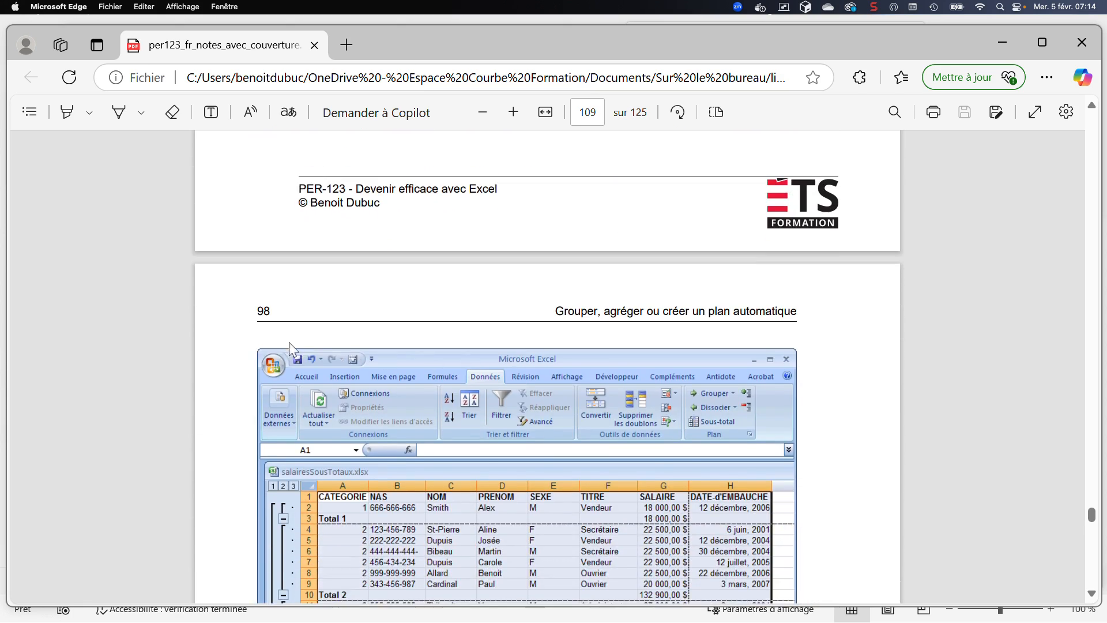
pyautogui.scroll(20, 501, 323)
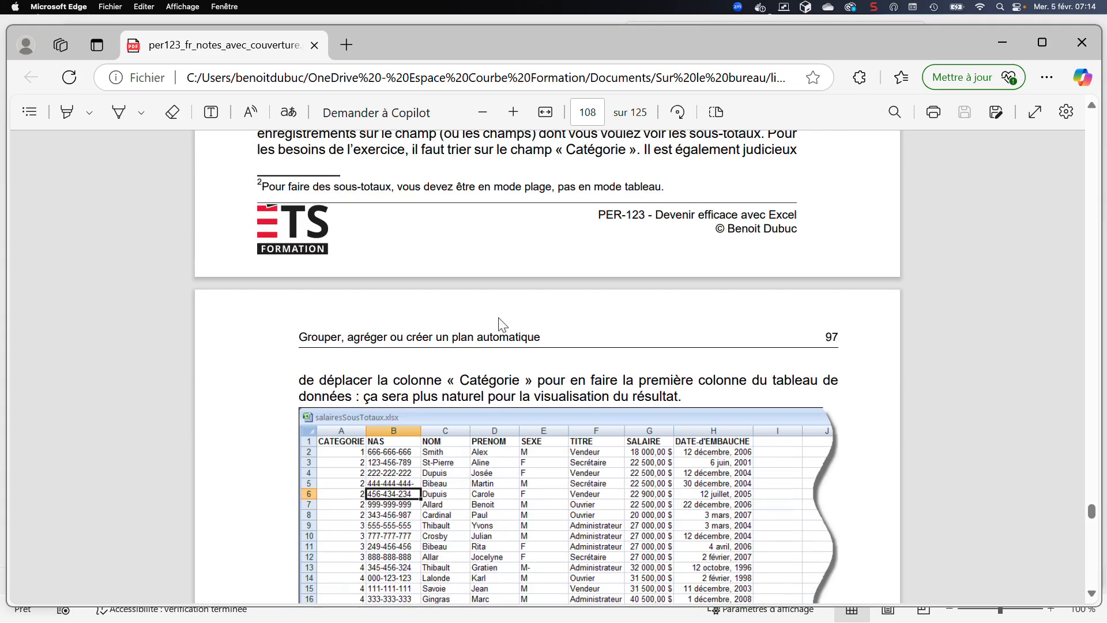
pyautogui.scroll(10, 501, 323)
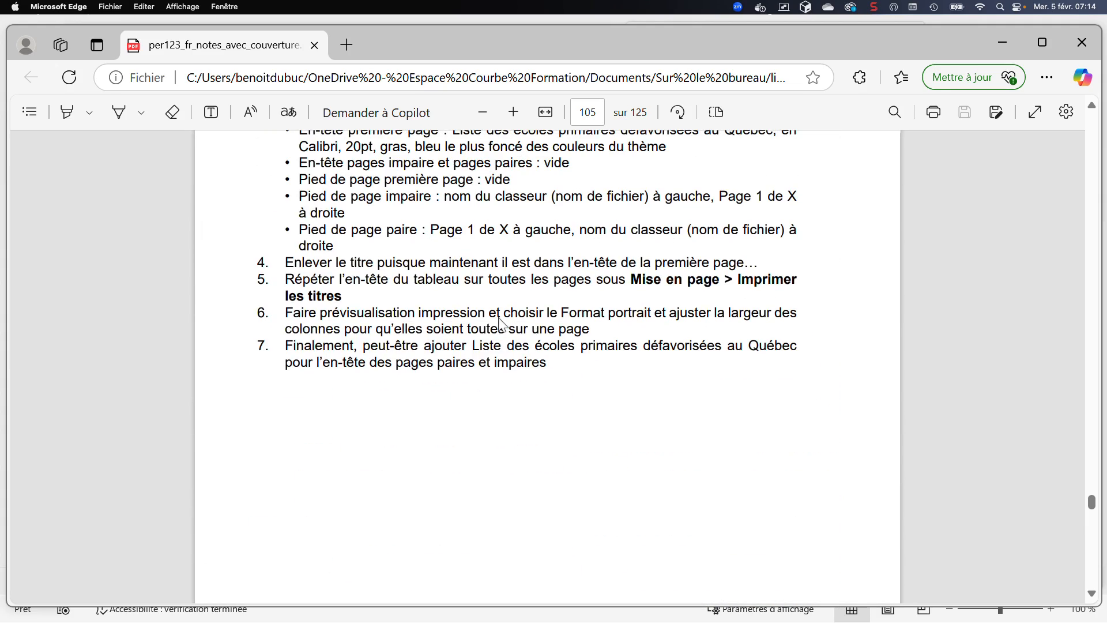
# Step: Read the instructions of exercise 8.5.2, including the first-page header formatting, and return to the Excel workbook
pyautogui.scroll(-3, 501, 325)
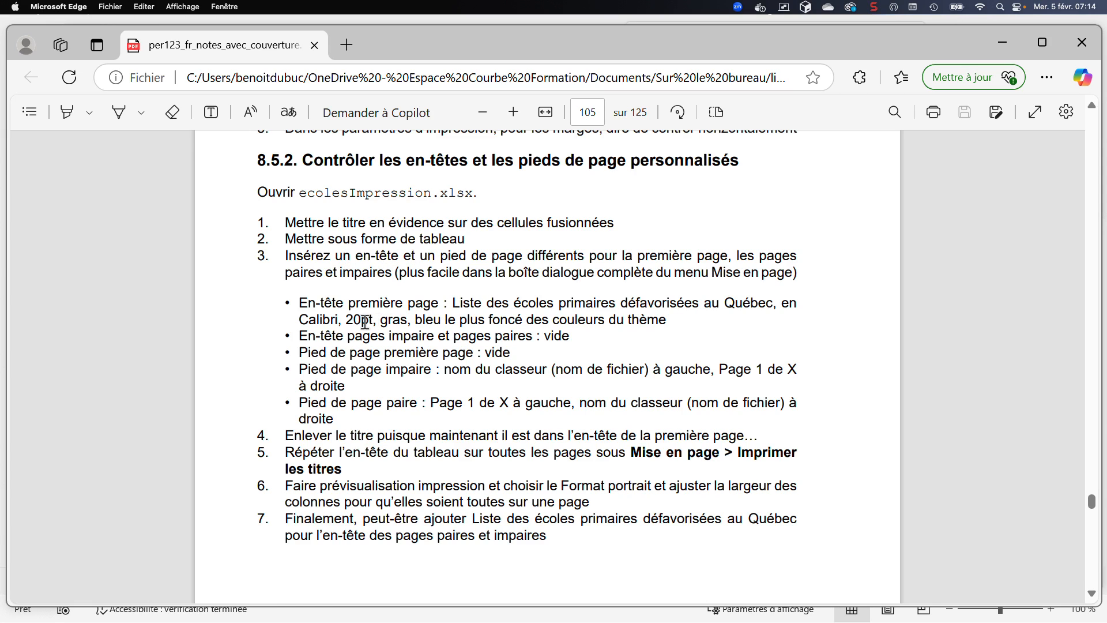
pyautogui.moveTo(345, 321); pyautogui.dragTo(372, 320)
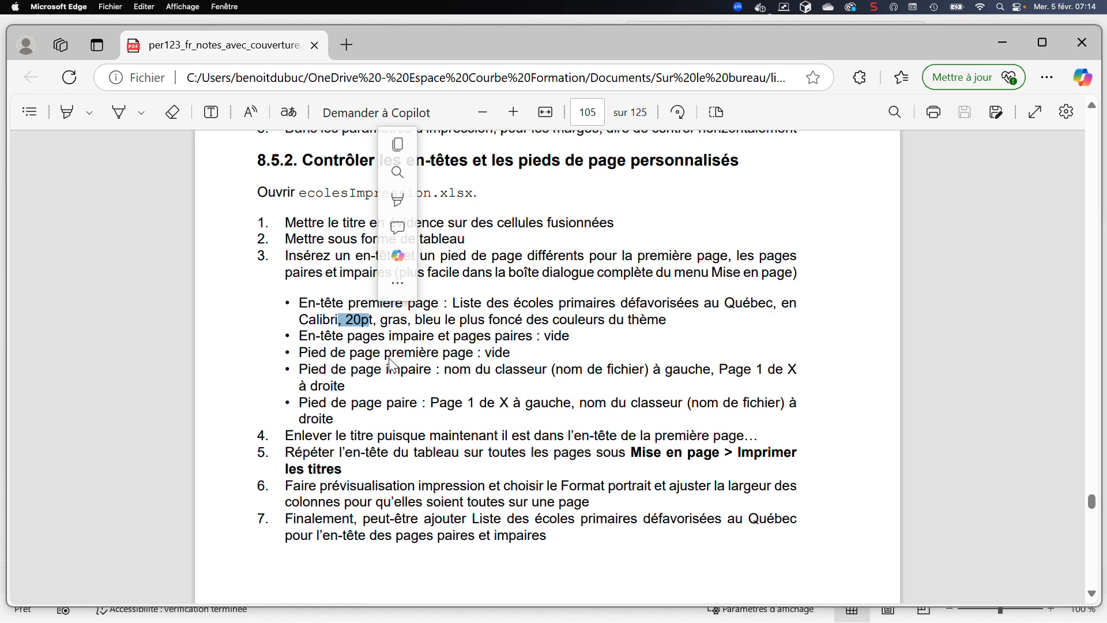
pyautogui.click(389, 359)
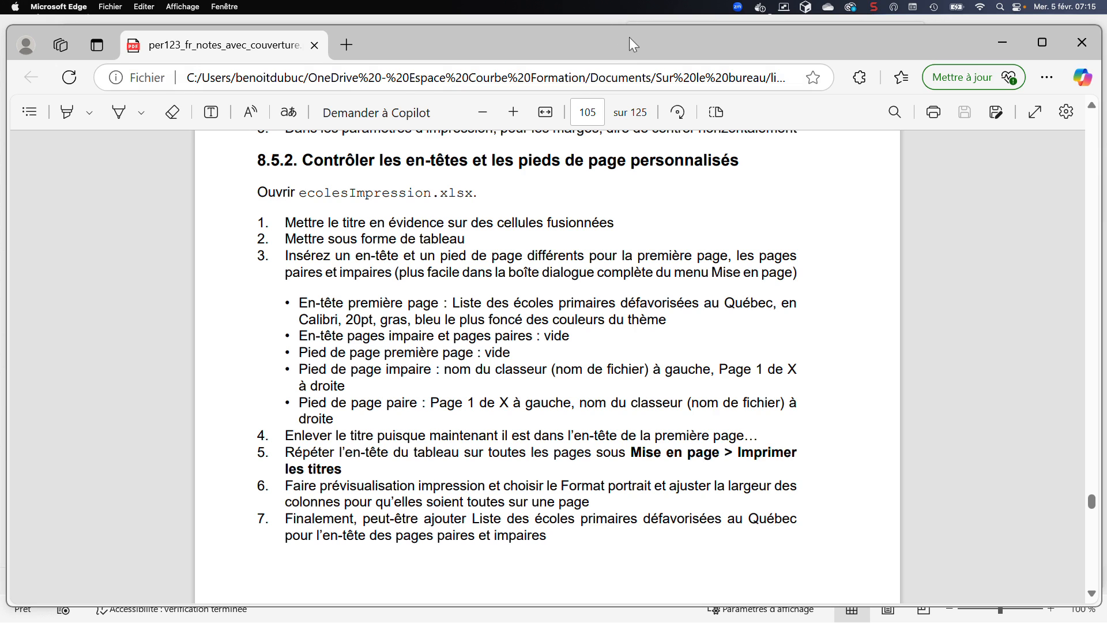
pyautogui.moveTo(633, 39); pyautogui.dragTo(0, 45)
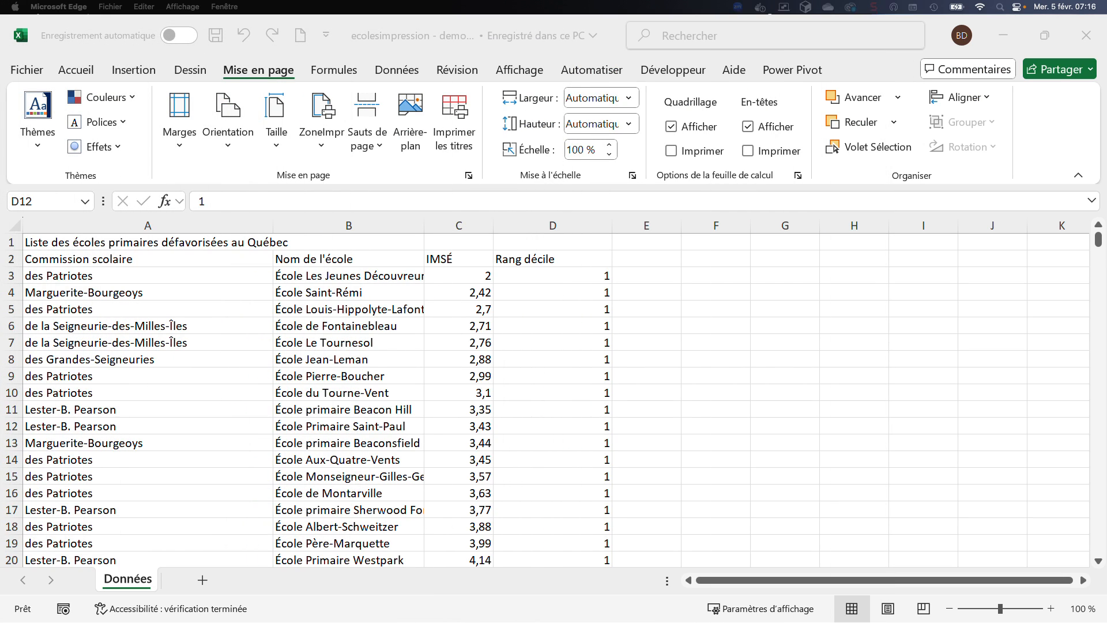
# Step: Delete row 1, which holds the title of the school list, from the Données sheet
pyautogui.click(122, 271)
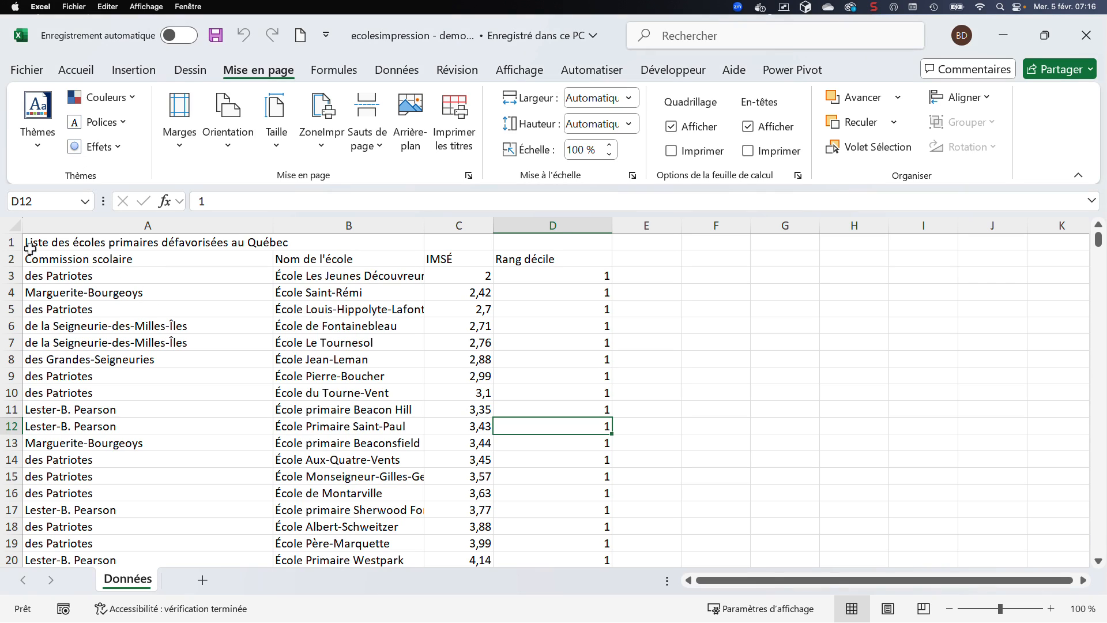
pyautogui.click(13, 242)
pyautogui.rightClick(13, 242)
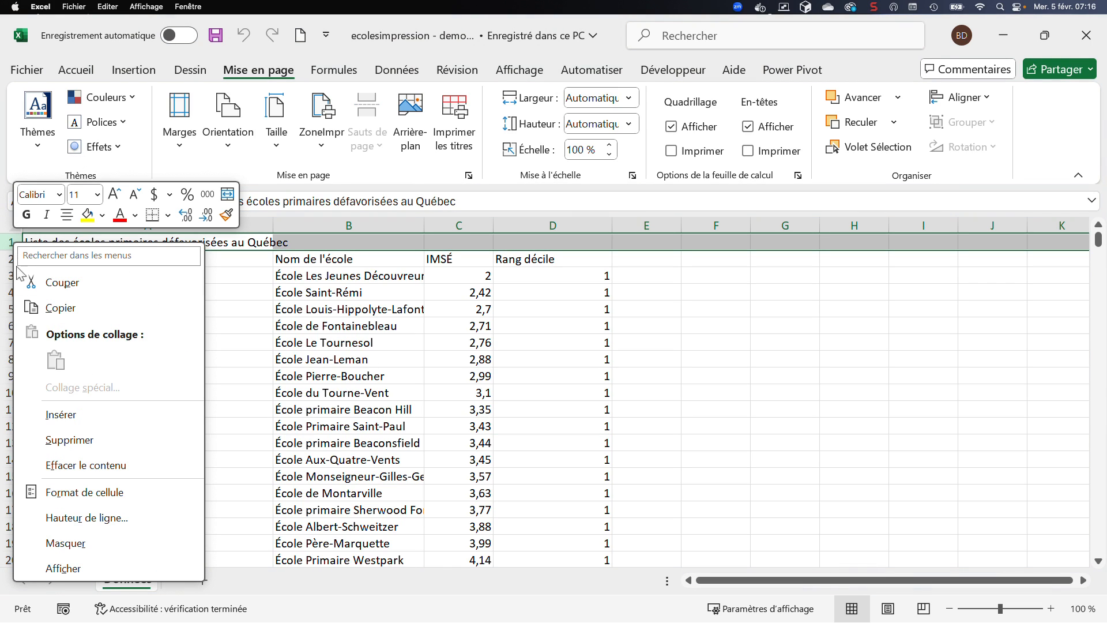
pyautogui.click(68, 440)
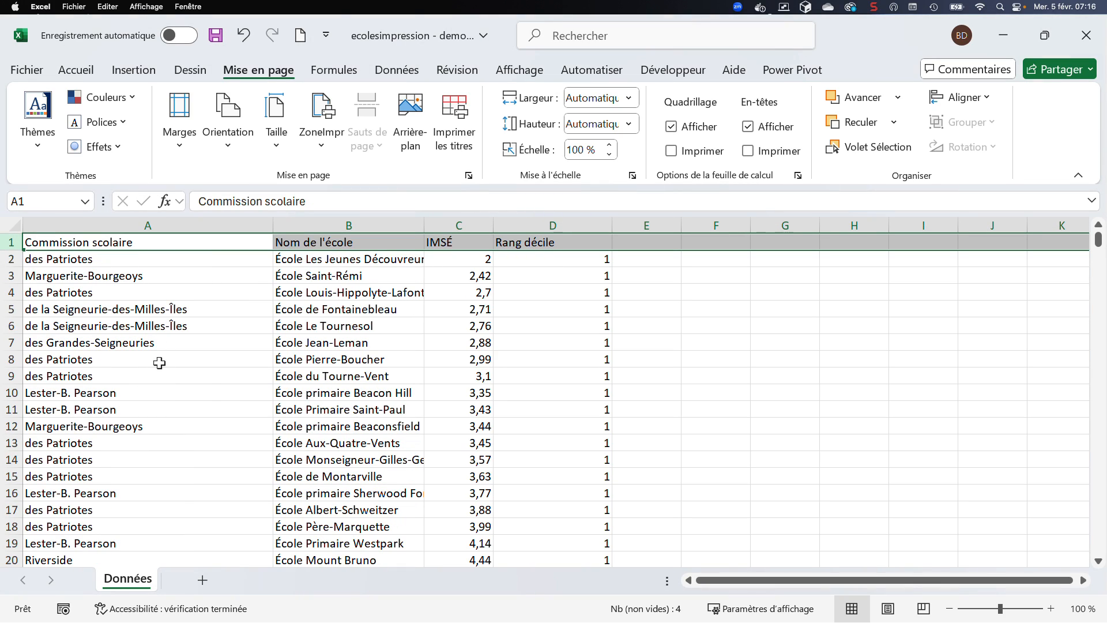
# Step: Convert the school data range A1:D1260 into a table with headers
pyautogui.click(300, 326)
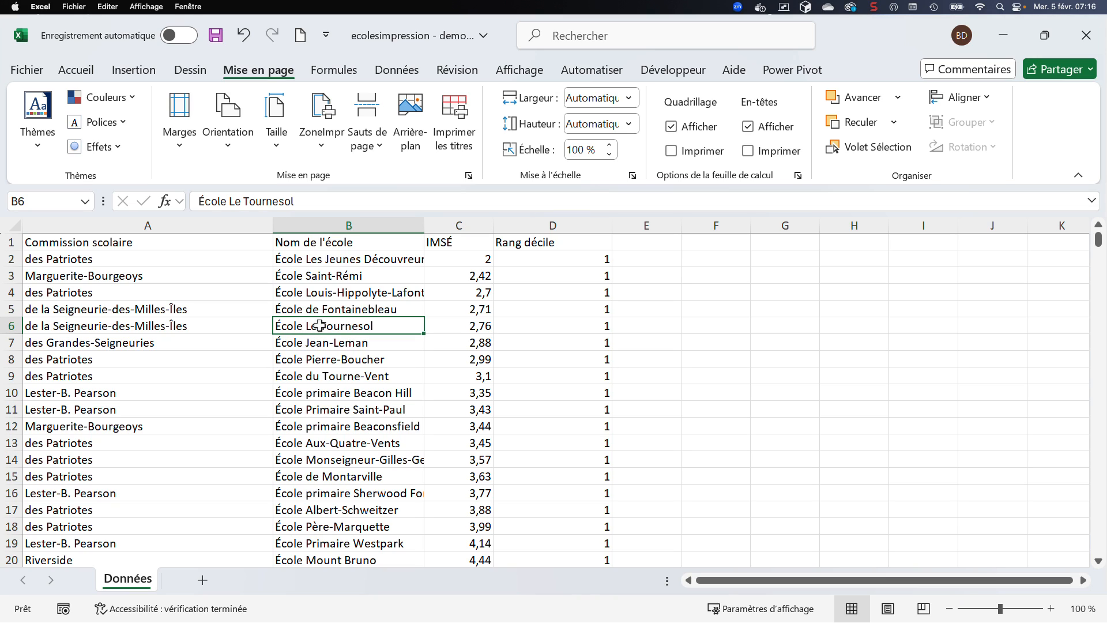
pyautogui.hotkey('ctrl', 't')
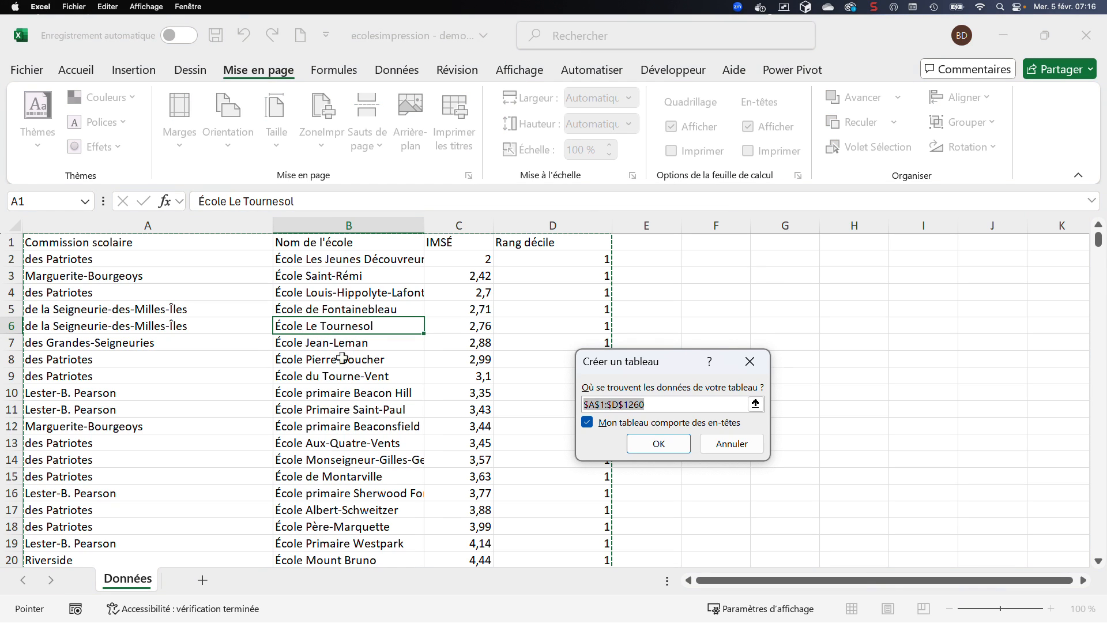
pyautogui.click(643, 440)
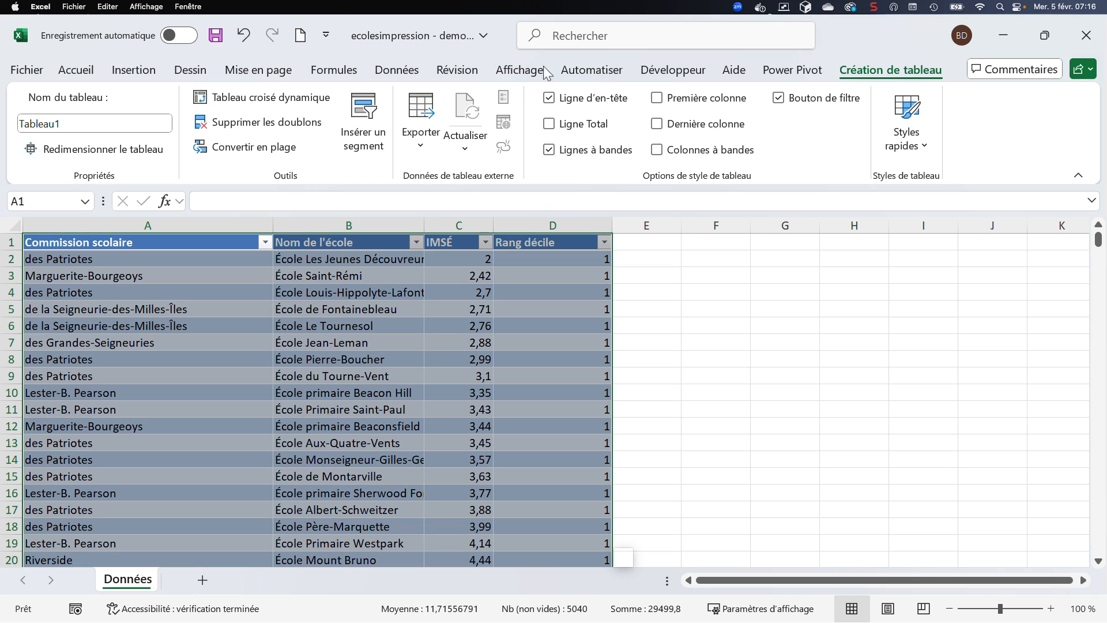
# Step: In the page setup's header and footer settings, enable a different first page and different odd and even pages
pyautogui.click(282, 65)
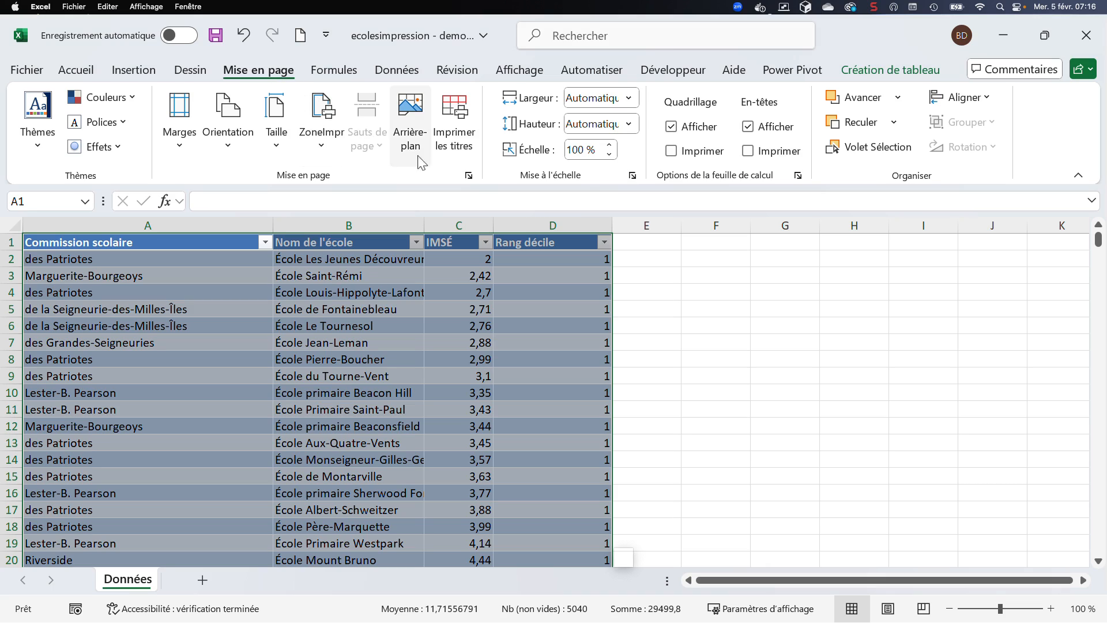
pyautogui.click(468, 176)
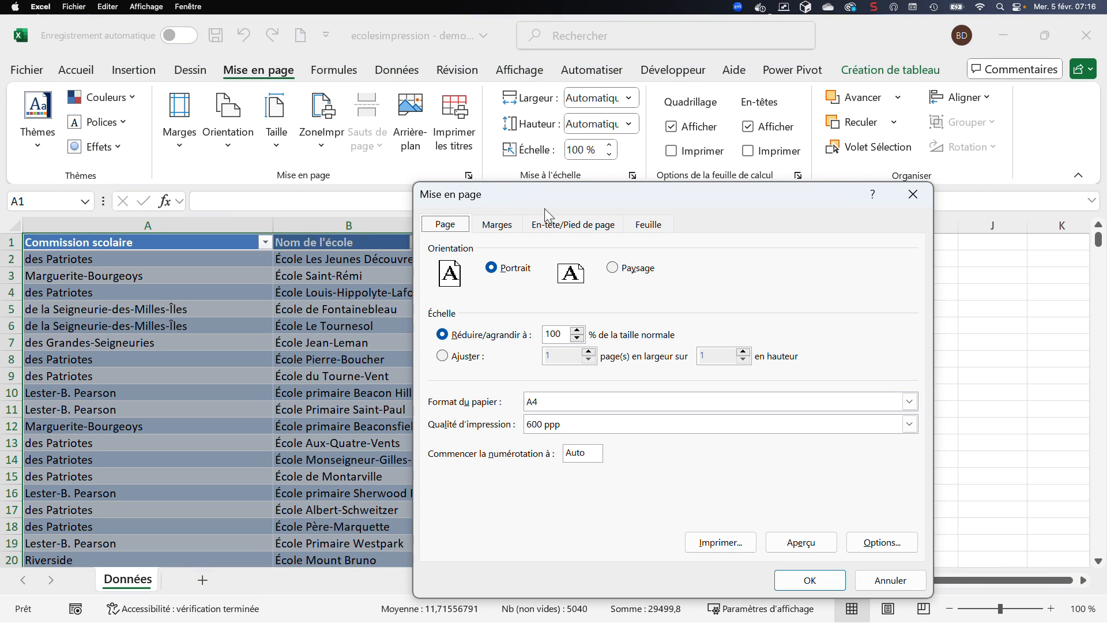
pyautogui.click(543, 222)
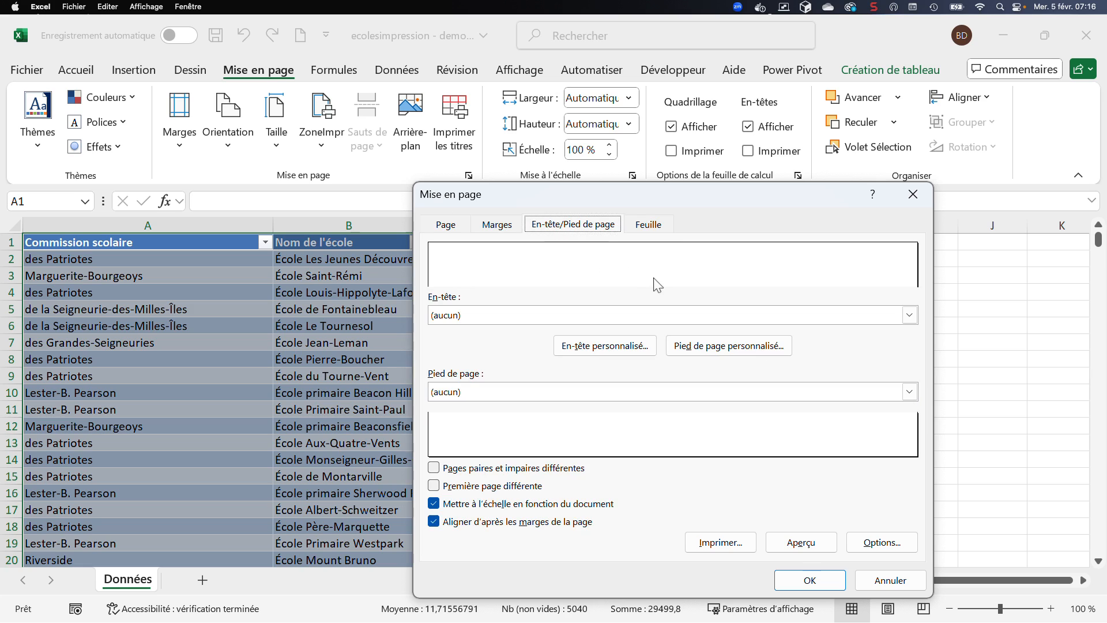
pyautogui.moveTo(688, 205); pyautogui.dragTo(556, 148)
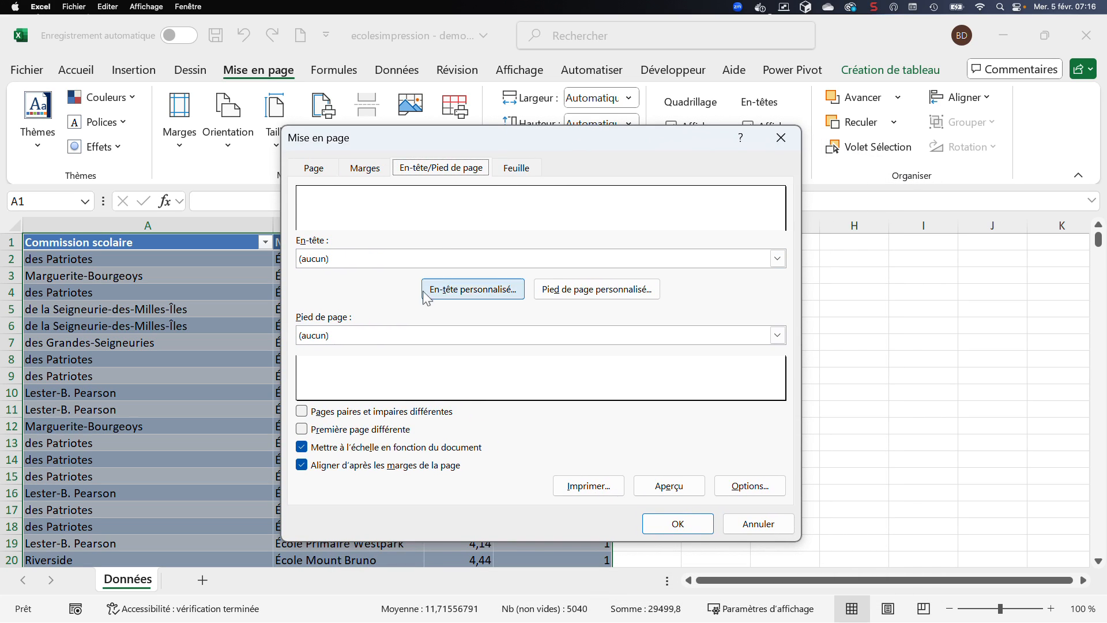
pyautogui.click(321, 429)
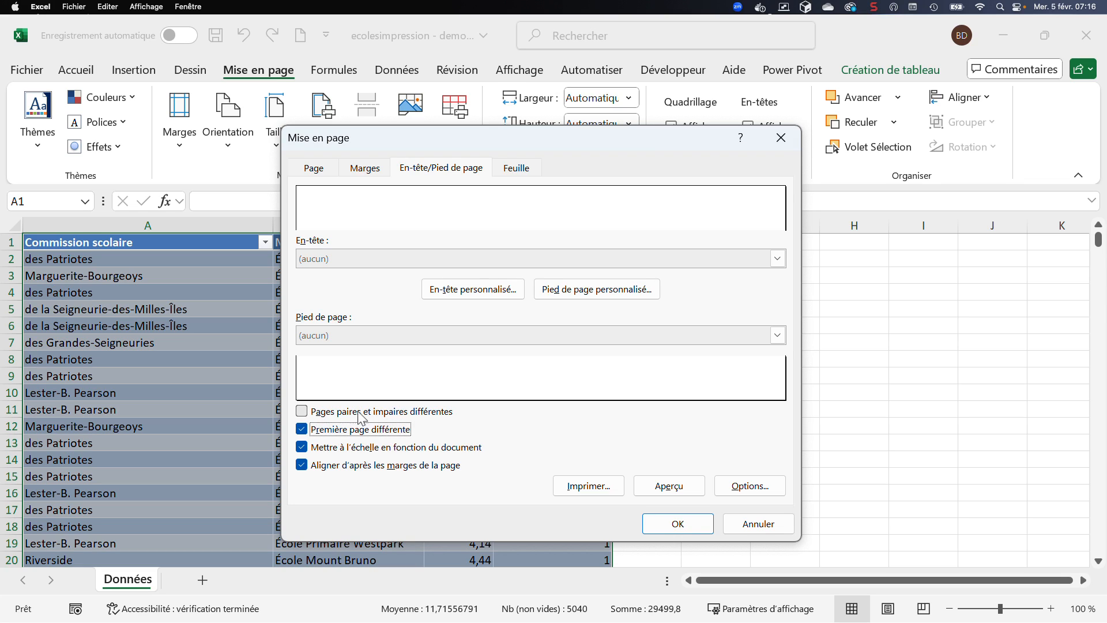
pyautogui.click(336, 412)
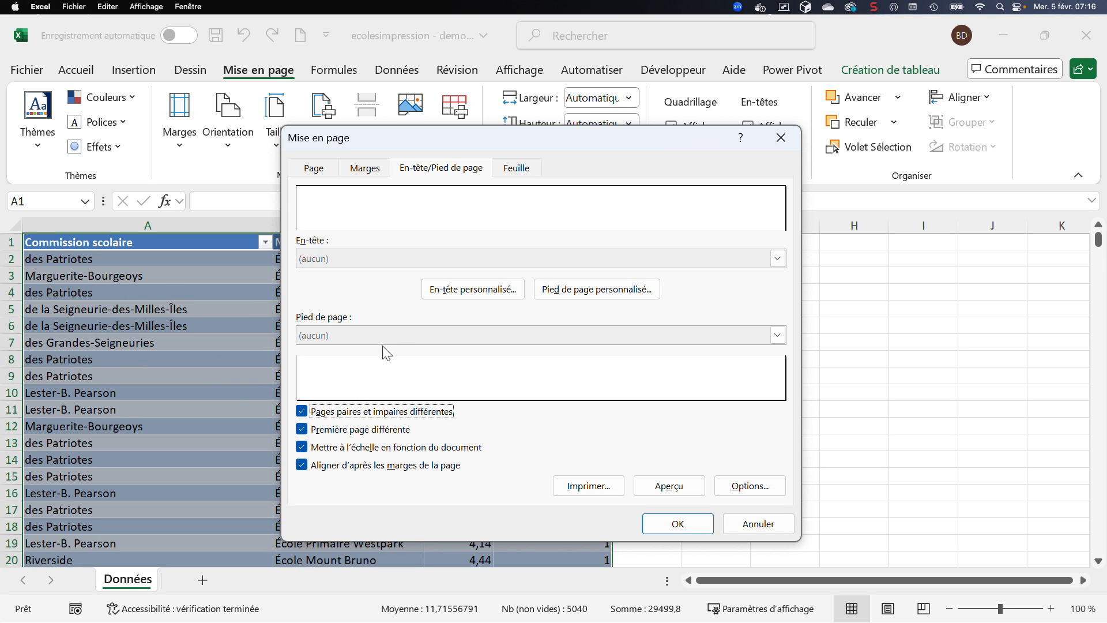
# Step: Paste "Liste des écoles primaires défavorisées au Québec" into the centre section of the custom first-page header
pyautogui.click(459, 293)
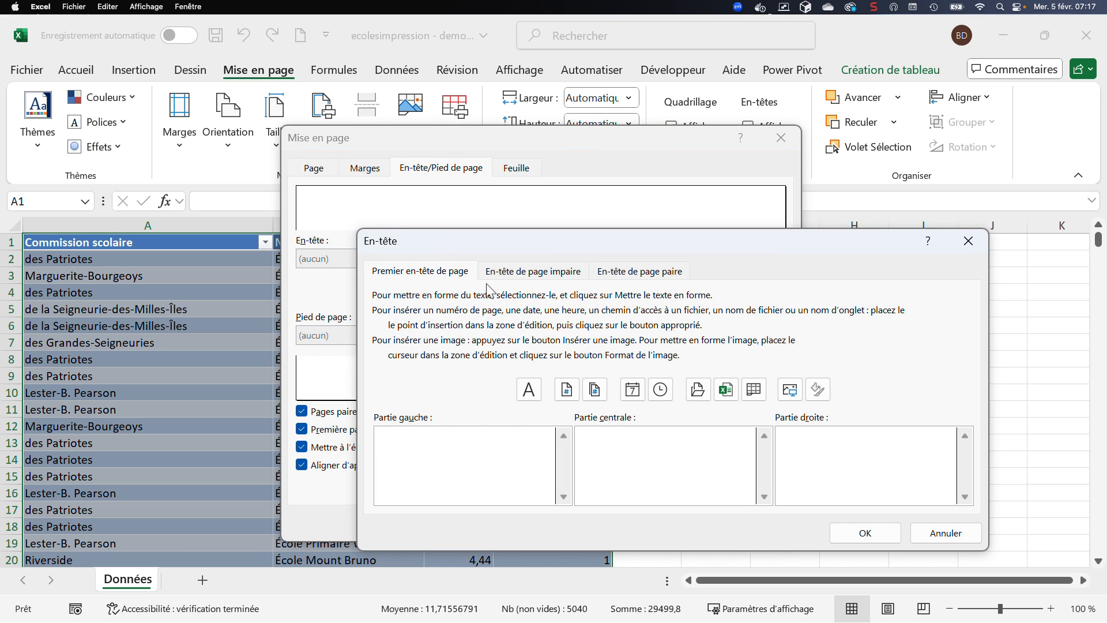
pyautogui.click(429, 271)
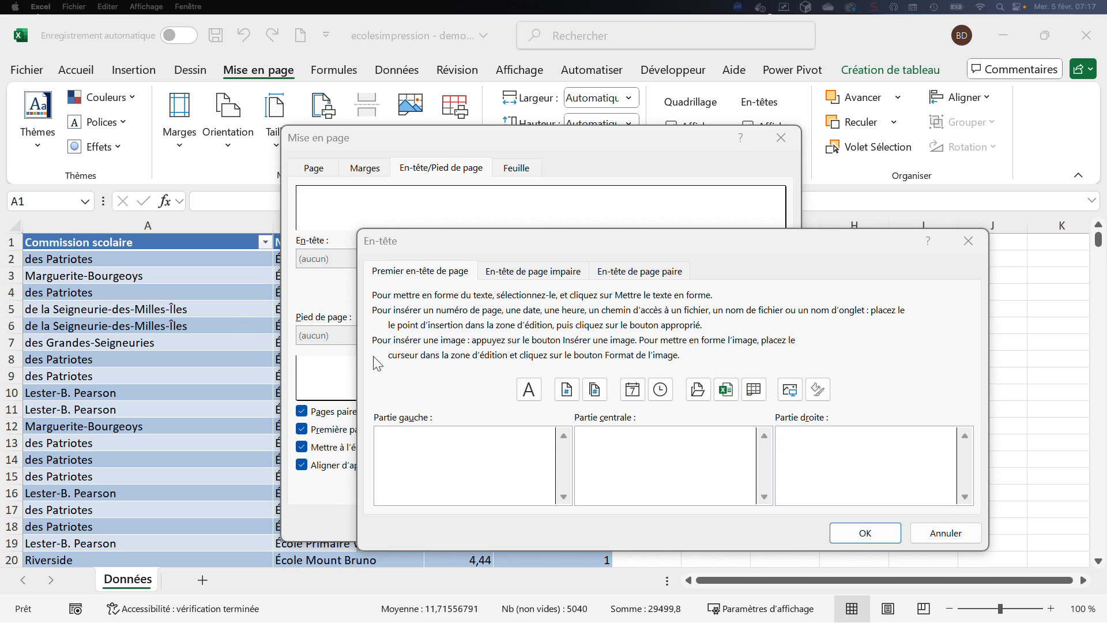
pyautogui.click(600, 433)
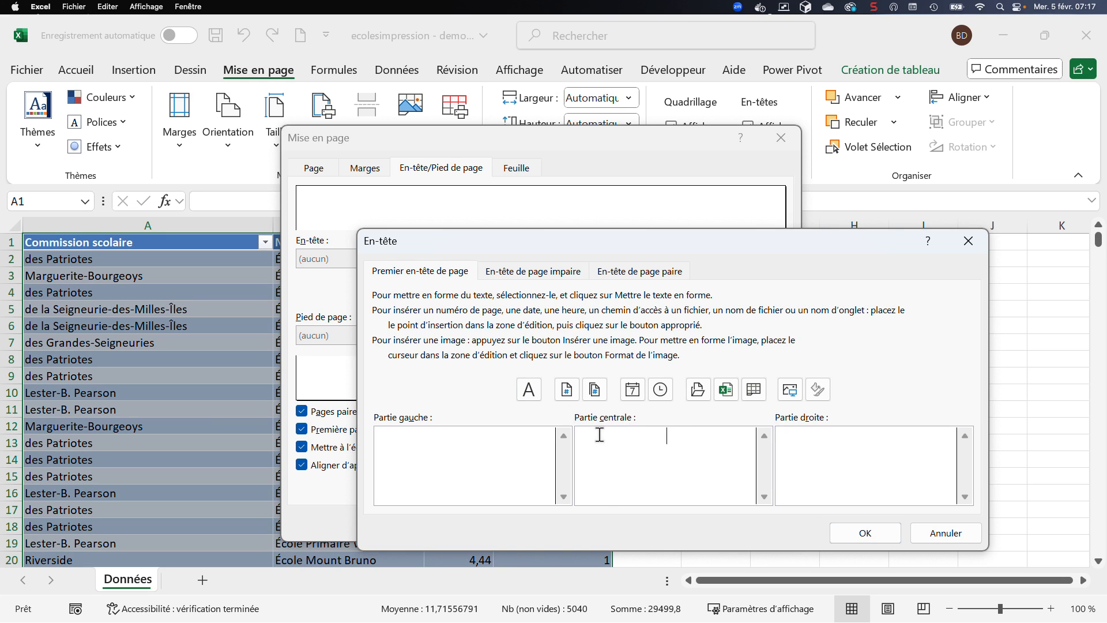
pyautogui.rightClick(600, 435)
pyautogui.click(639, 488)
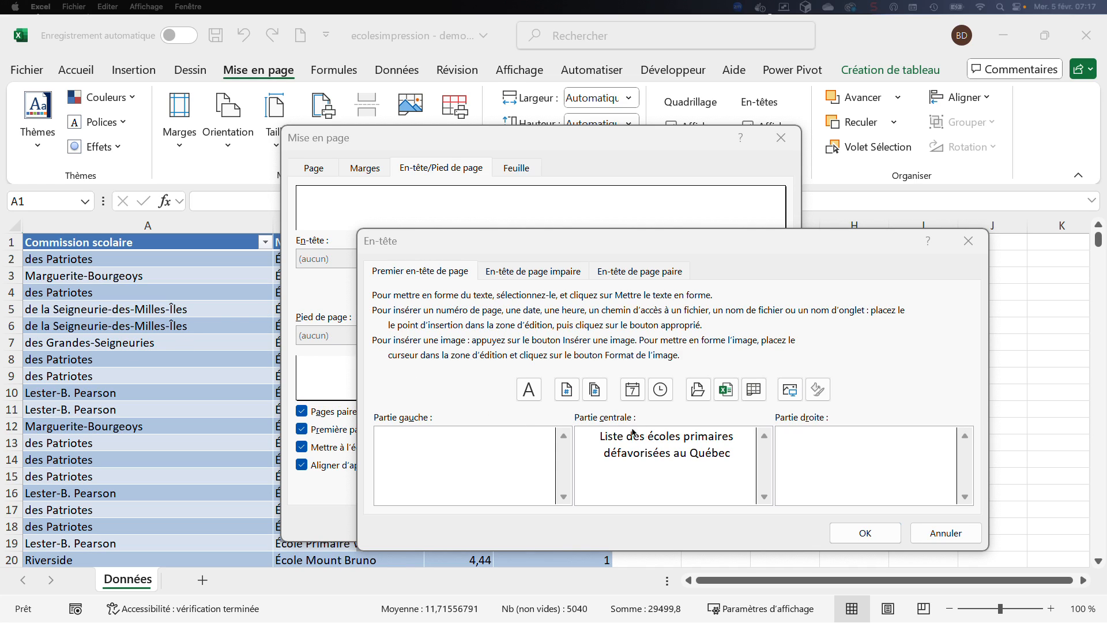
# Step: Format the first-page header title in bold, size 20, dark blue, and accept the header
pyautogui.moveTo(733, 459); pyautogui.dragTo(581, 439)
pyautogui.press('super+c')
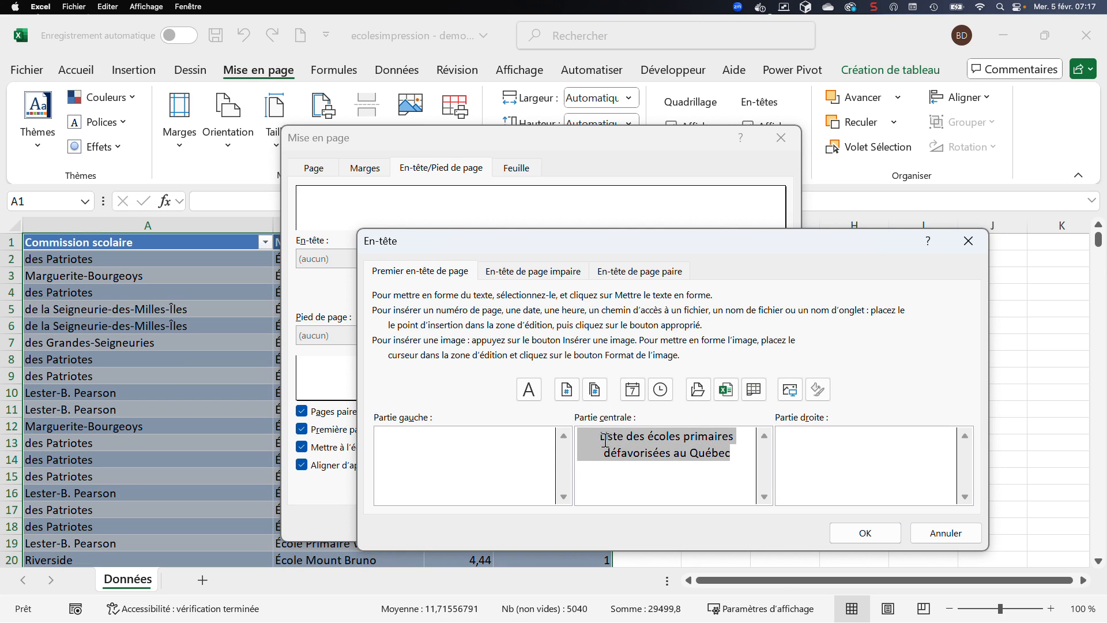
pyautogui.click(529, 391)
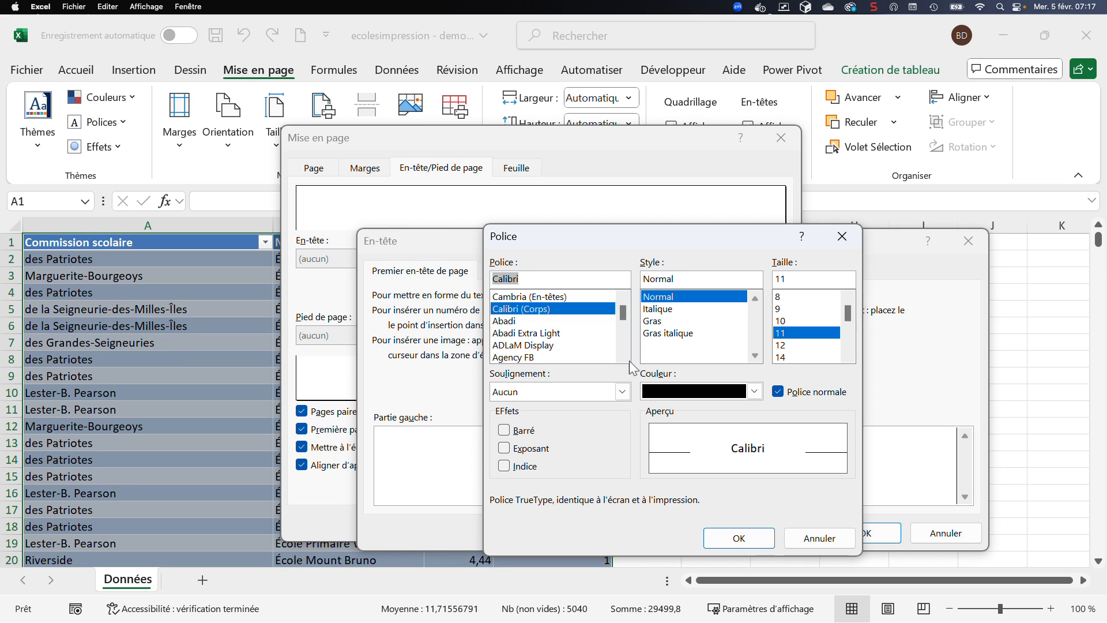
pyautogui.scroll(-3, 789, 346)
pyautogui.scroll(2, 790, 346)
pyautogui.click(785, 358)
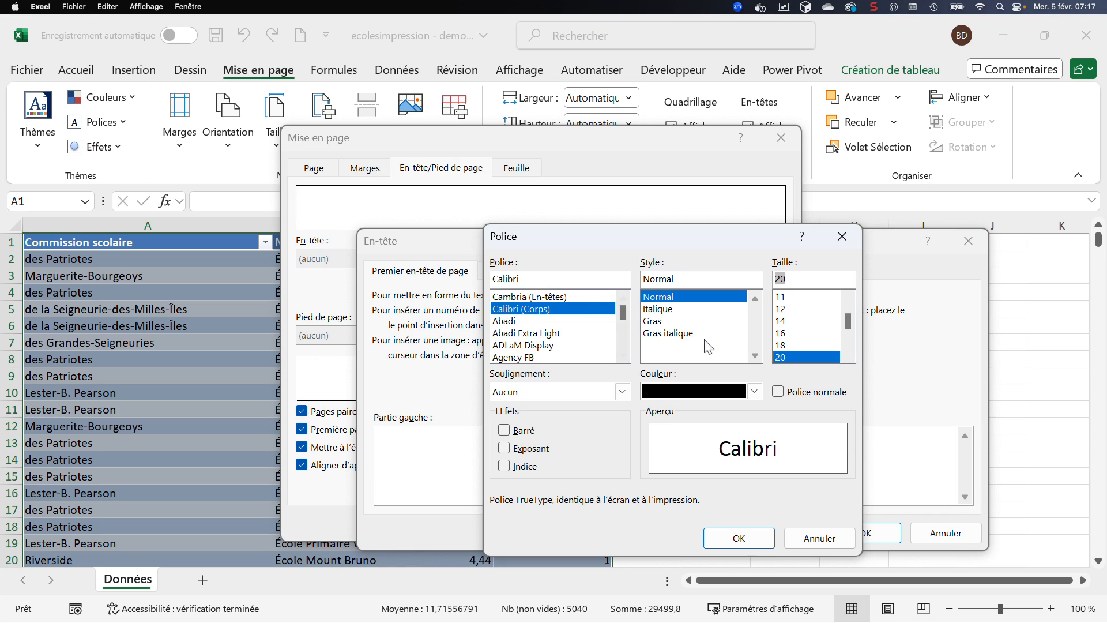
pyautogui.click(668, 322)
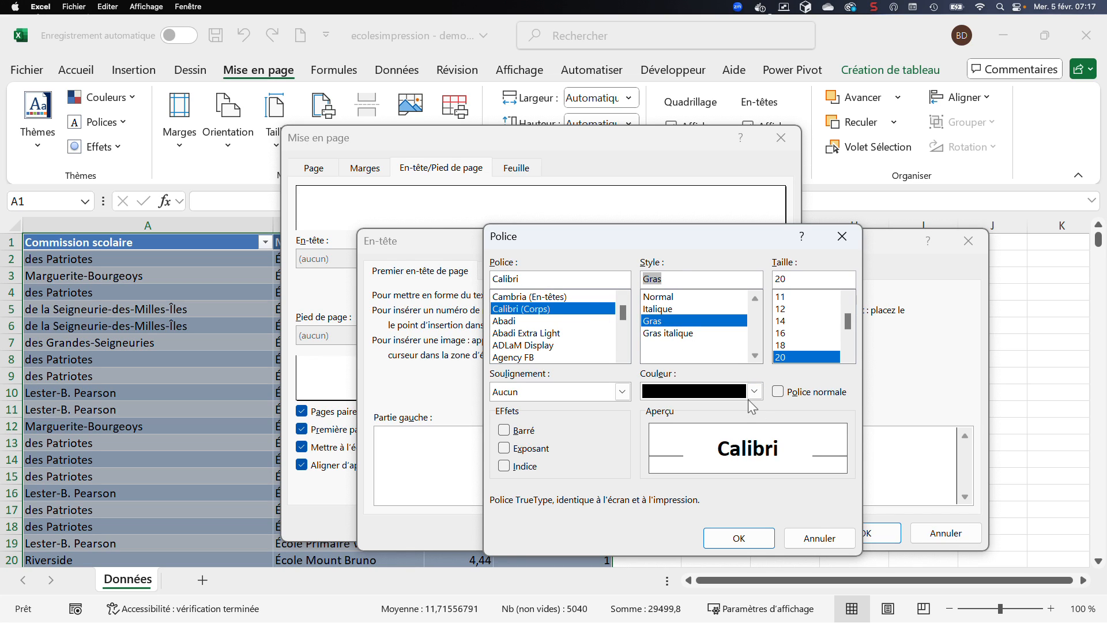
pyautogui.click(753, 392)
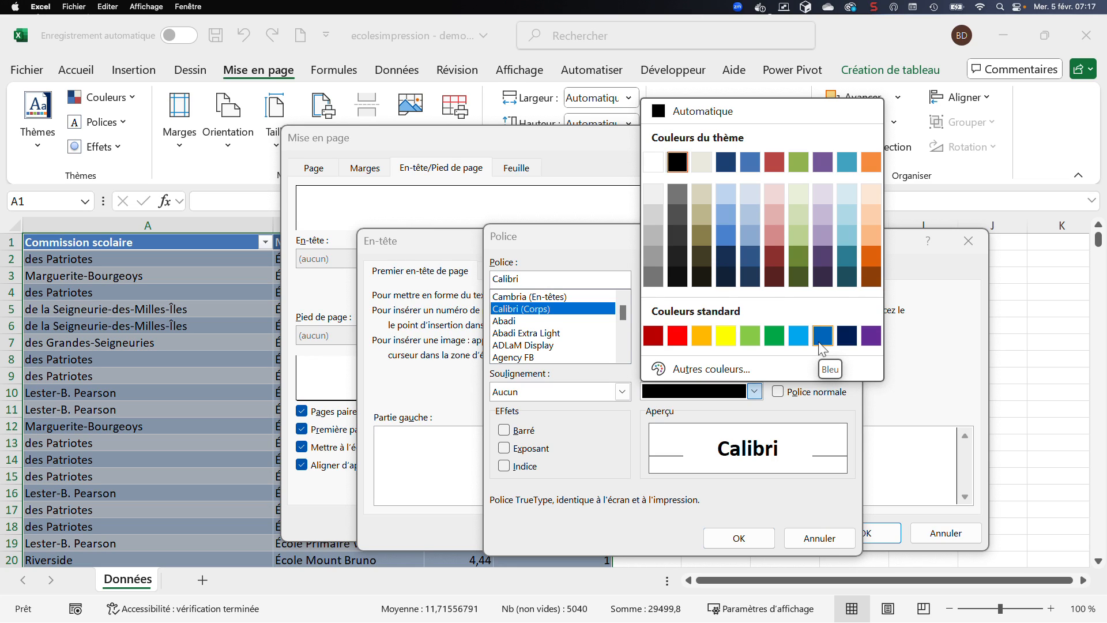
pyautogui.click(848, 339)
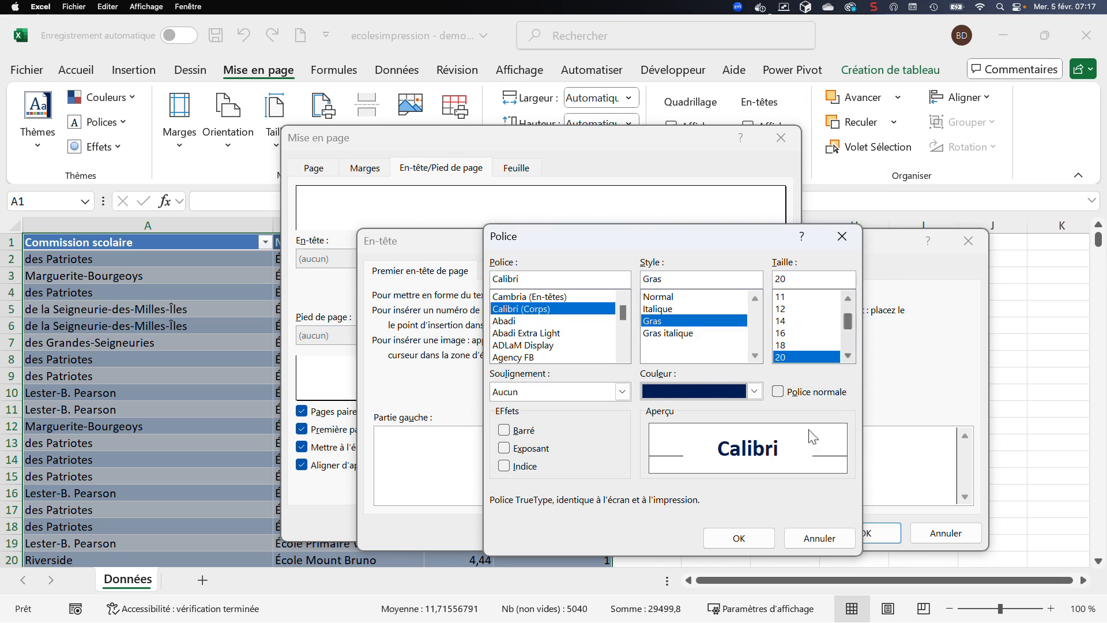
pyautogui.click(747, 539)
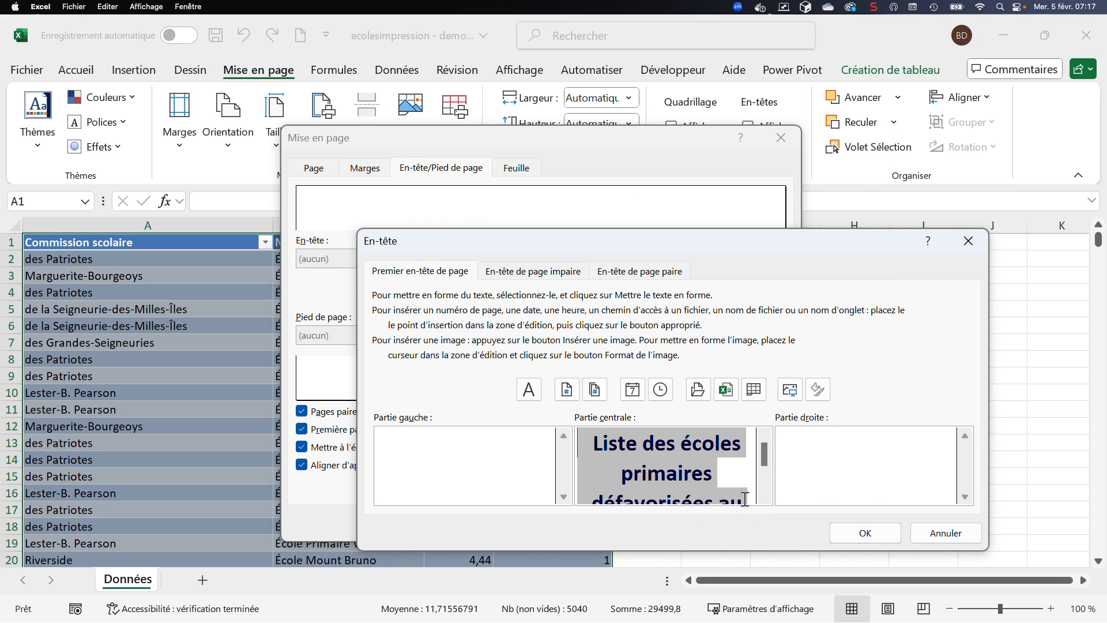
pyautogui.click(844, 531)
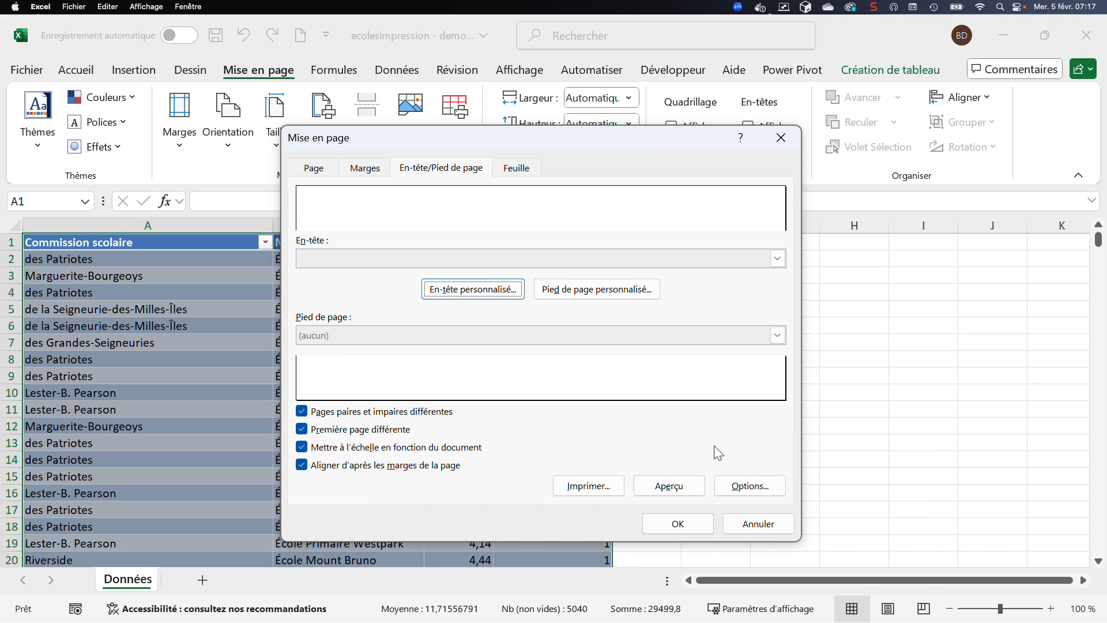
# Step: Paste "Liste des écoles primaires défavorisées au Québec" into the centre section of the custom even-page header
pyautogui.click(468, 283)
pyautogui.click(482, 290)
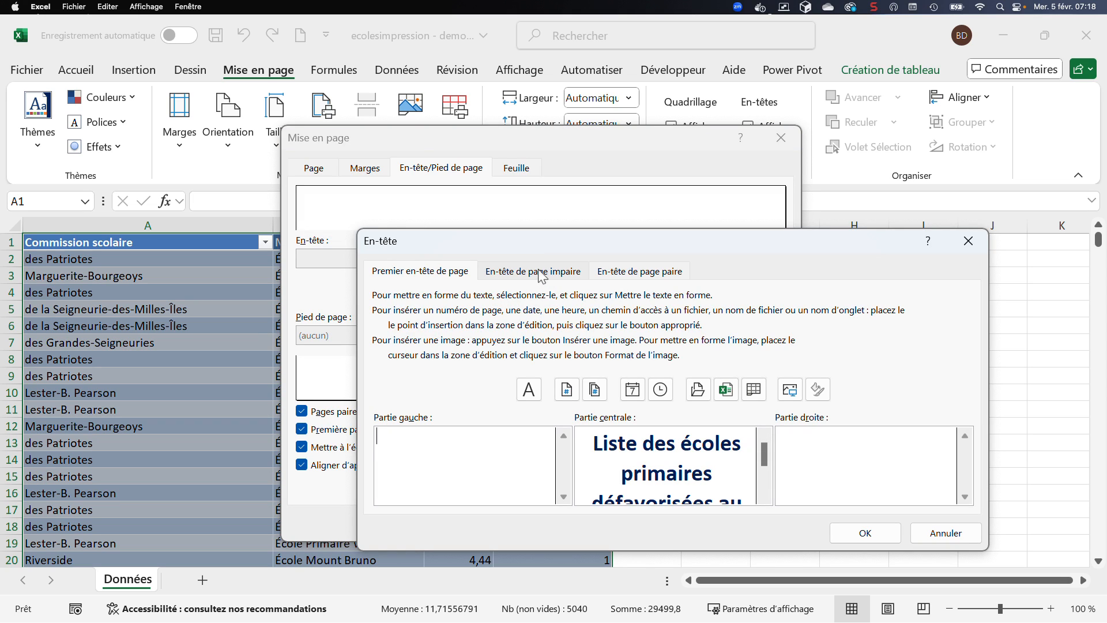
pyautogui.click(610, 270)
pyautogui.click(610, 440)
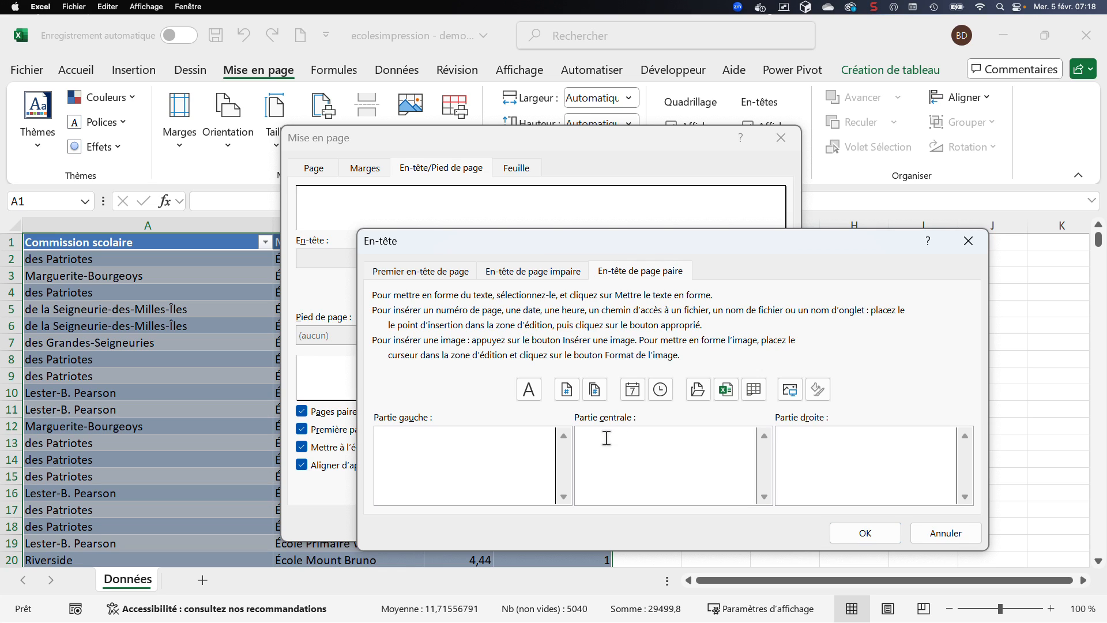
pyautogui.press('super+v')
# Step: Copy the even-page header title and format it in bold, size 16, dark blue
pyautogui.moveTo(731, 453); pyautogui.dragTo(578, 436)
pyautogui.press('cmd+c')
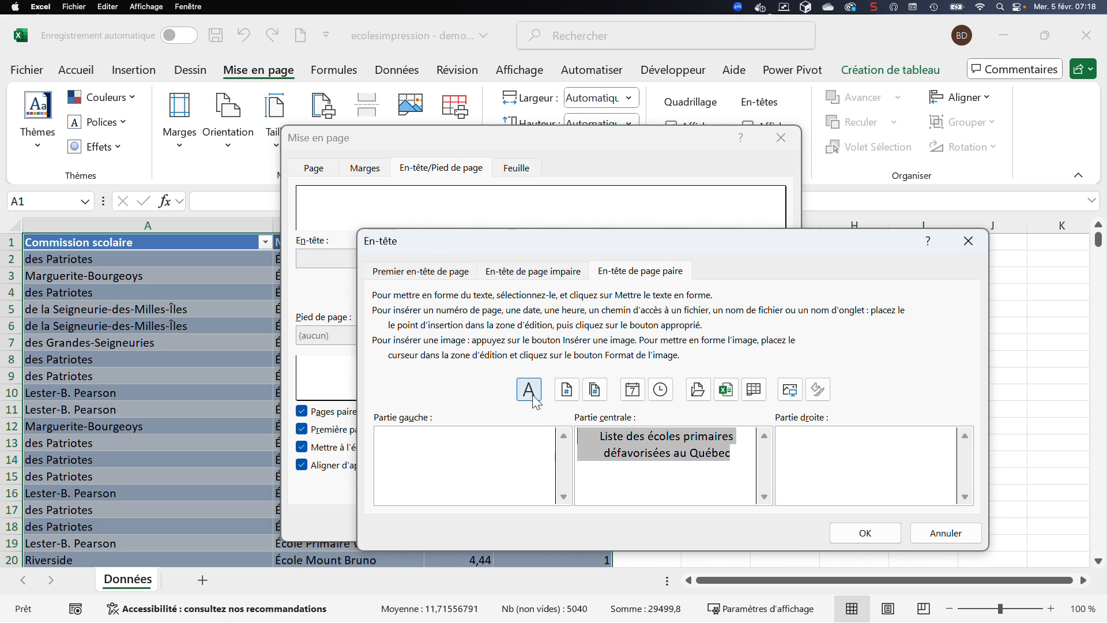
pyautogui.click(529, 389)
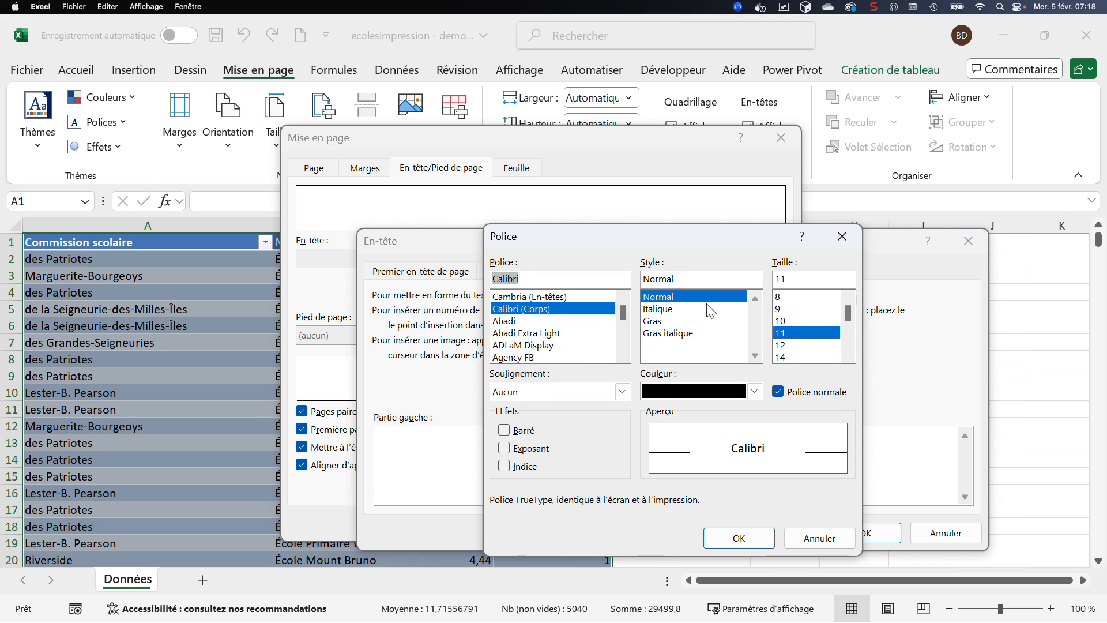
pyautogui.click(666, 323)
pyautogui.scroll(-1, 846, 315)
pyautogui.moveTo(846, 316); pyautogui.dragTo(846, 319)
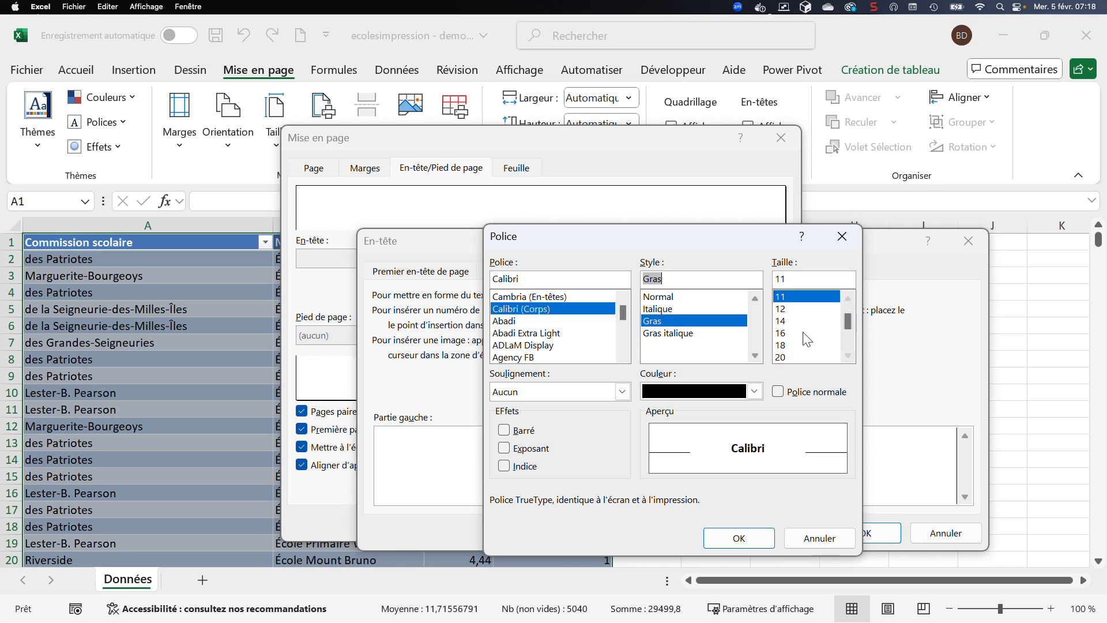
pyautogui.click(781, 333)
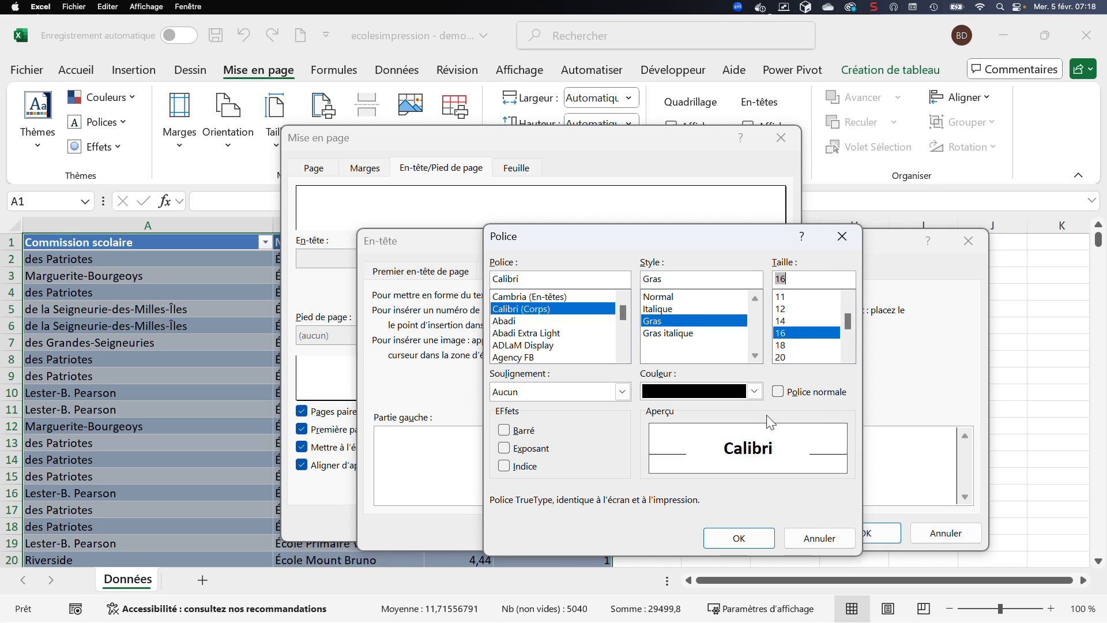
pyautogui.click(757, 394)
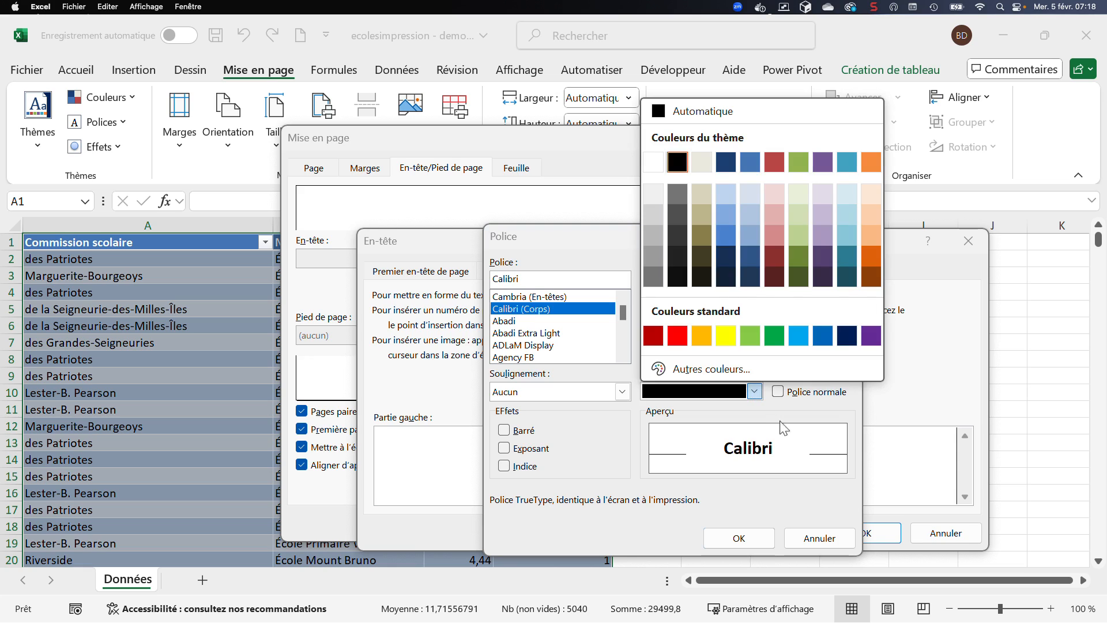
pyautogui.click(846, 331)
pyautogui.click(740, 538)
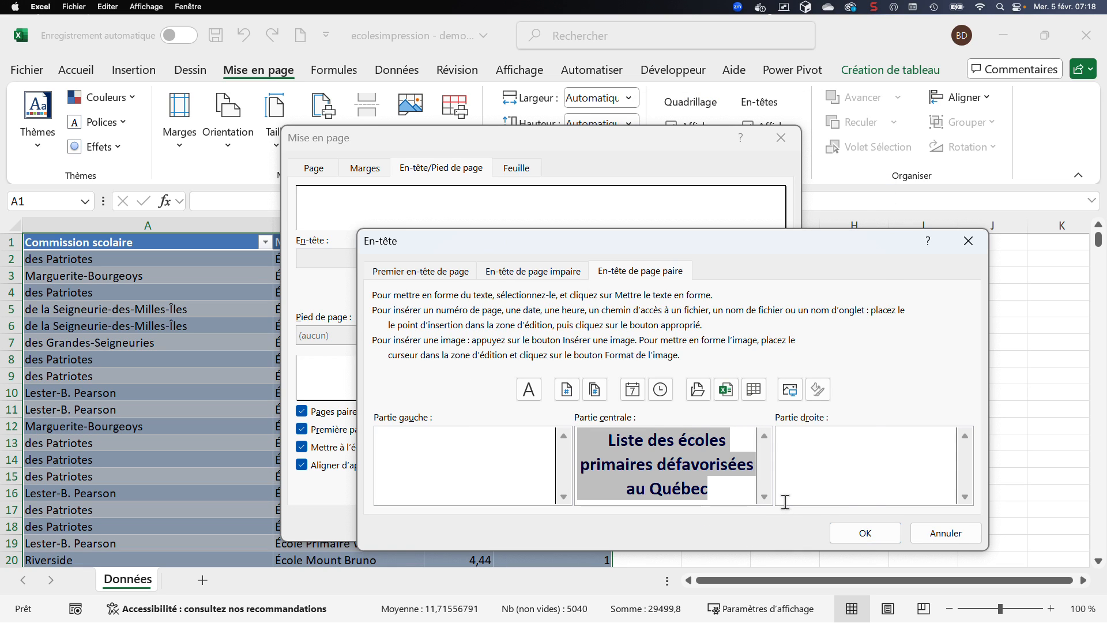
# Step: Paste the copied title "Liste des écoles primaires défavorisées au Québec" into the centre section of the odd-page header
pyautogui.click(551, 271)
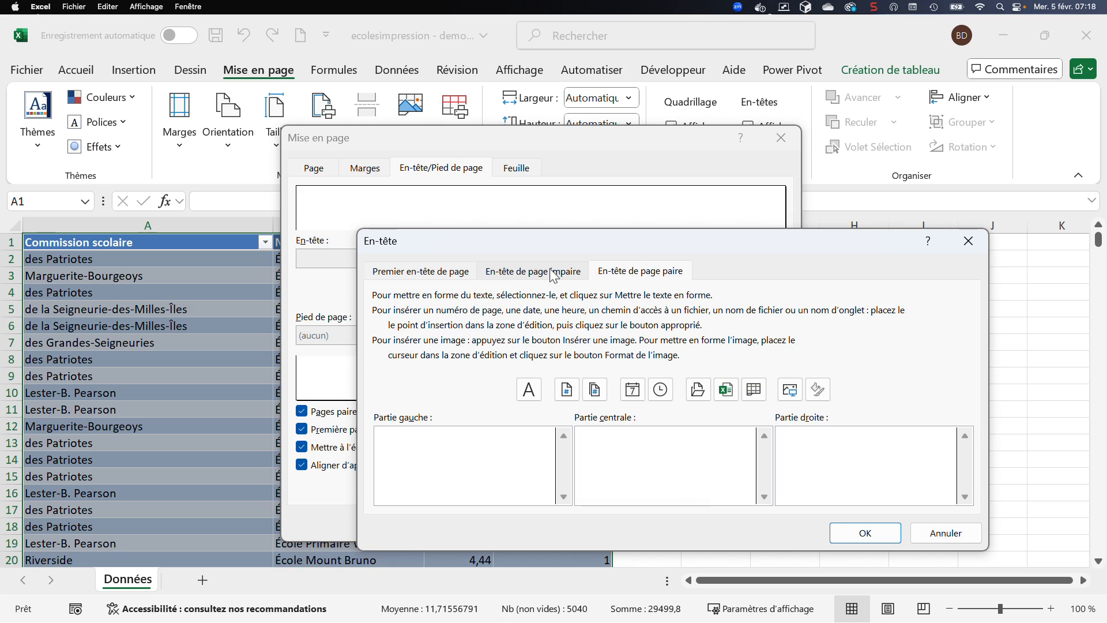
pyautogui.click(636, 434)
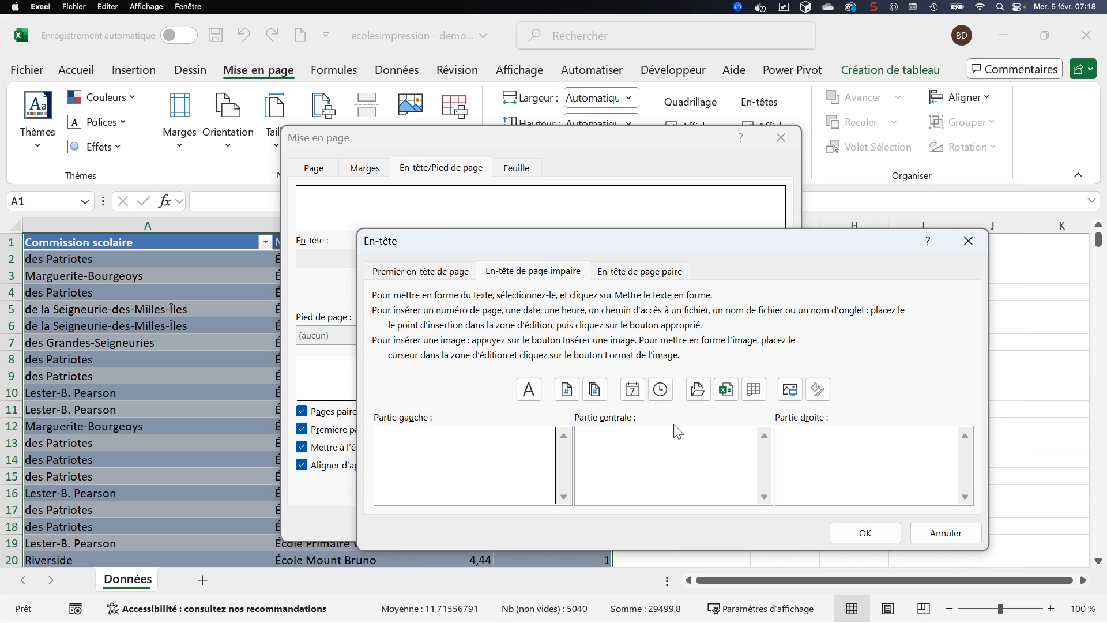
pyautogui.press('cmd+v')
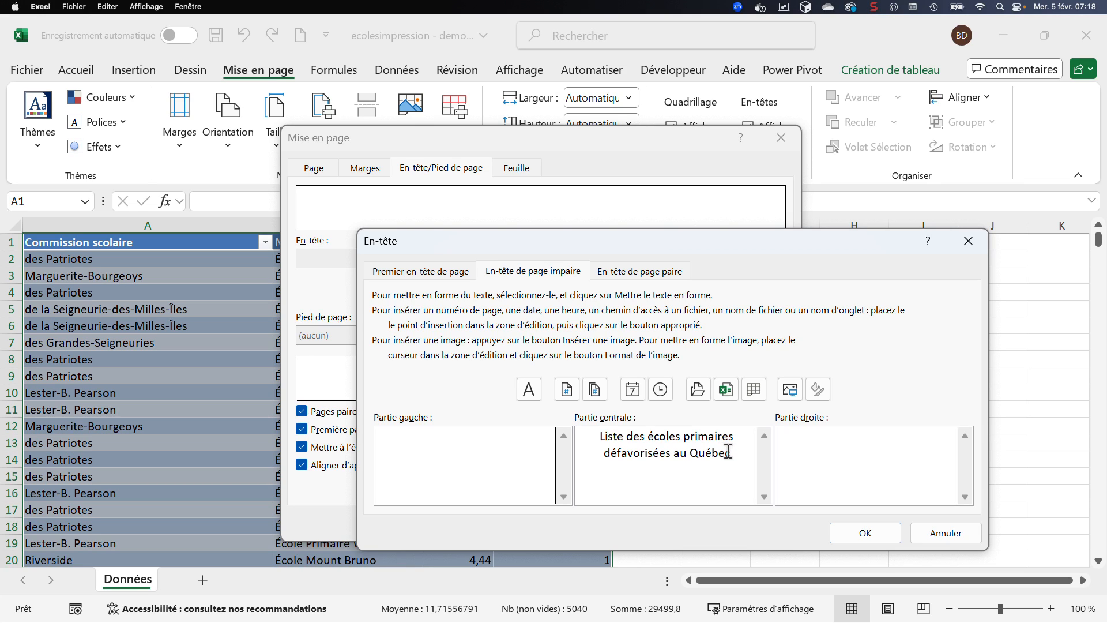
# Step: Format the odd-page header title in bold, size 16, dark blue
pyautogui.moveTo(727, 453); pyautogui.dragTo(634, 447)
pyautogui.moveTo(730, 453); pyautogui.dragTo(576, 436)
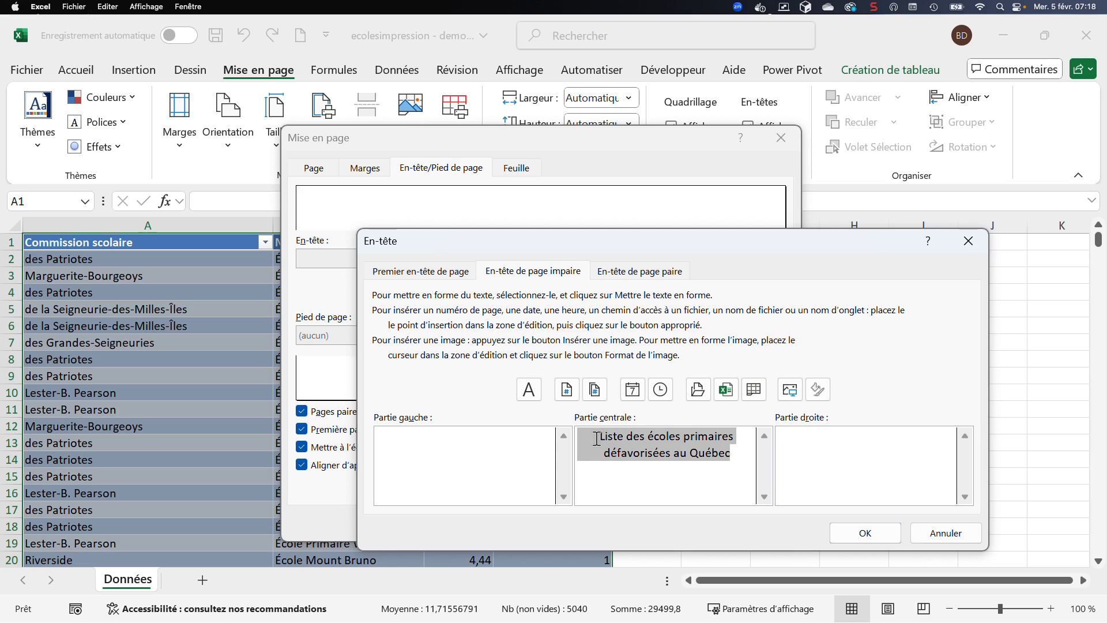
pyautogui.click(529, 390)
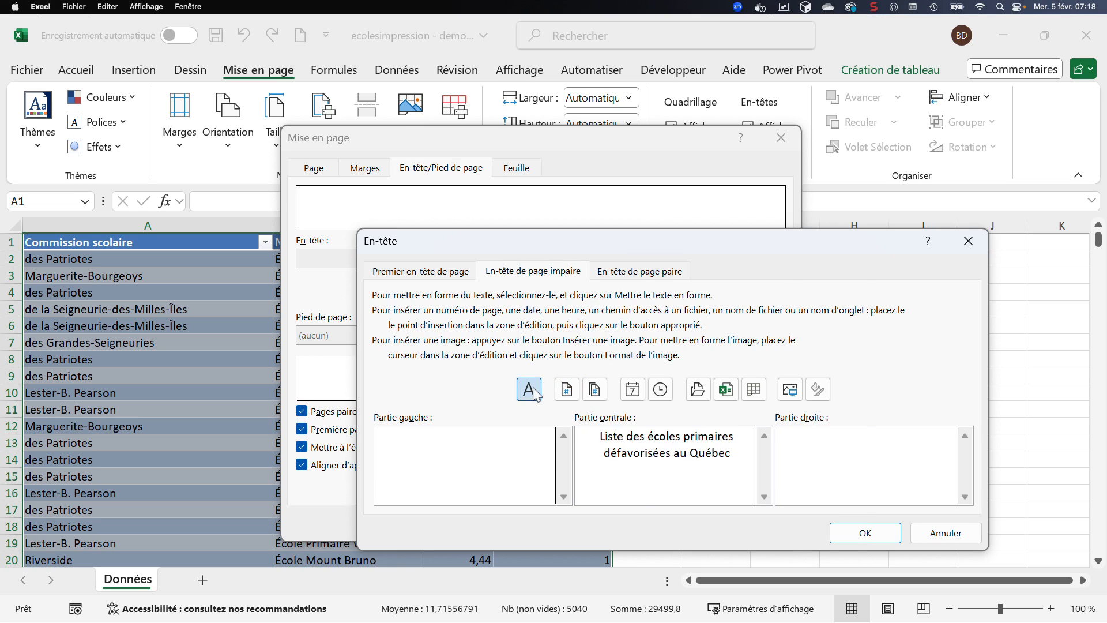
pyautogui.click(663, 320)
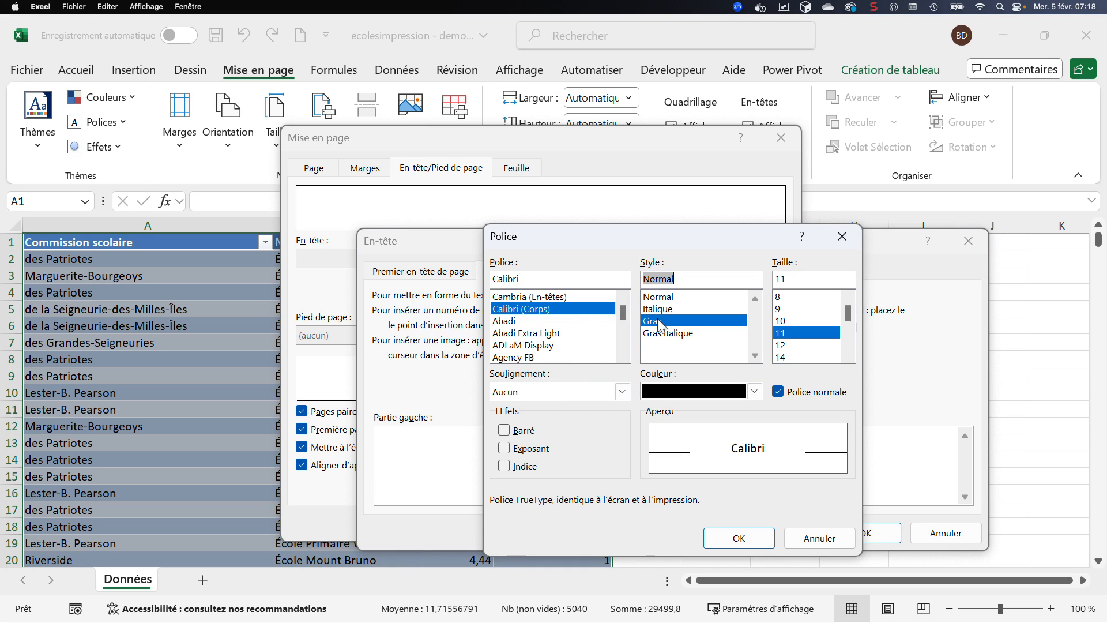
pyautogui.scroll(-2, 788, 343)
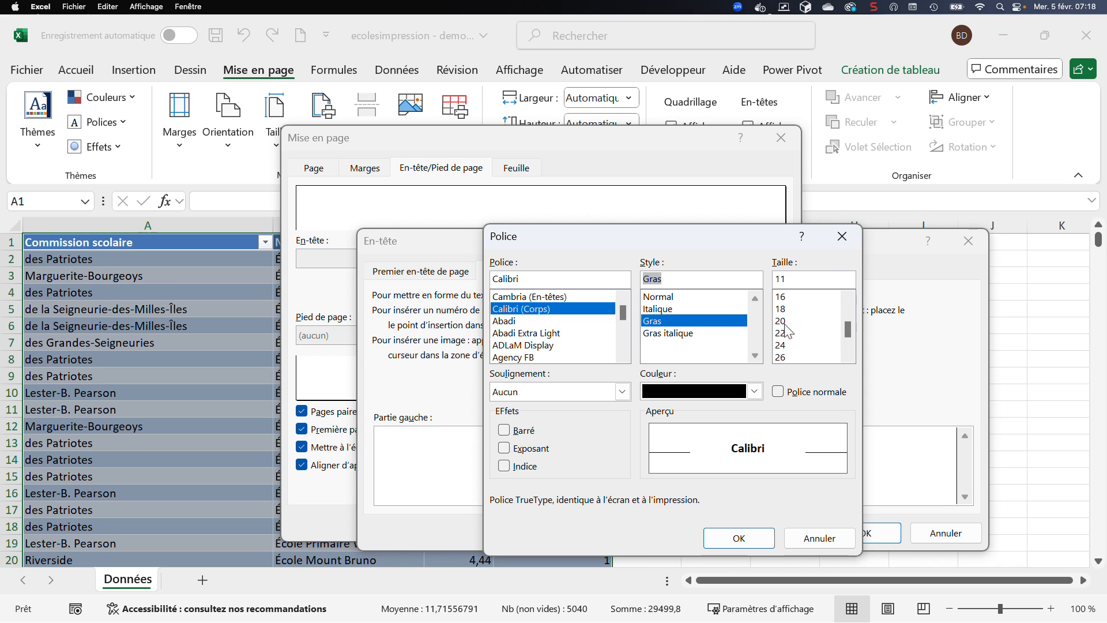
pyautogui.click(787, 297)
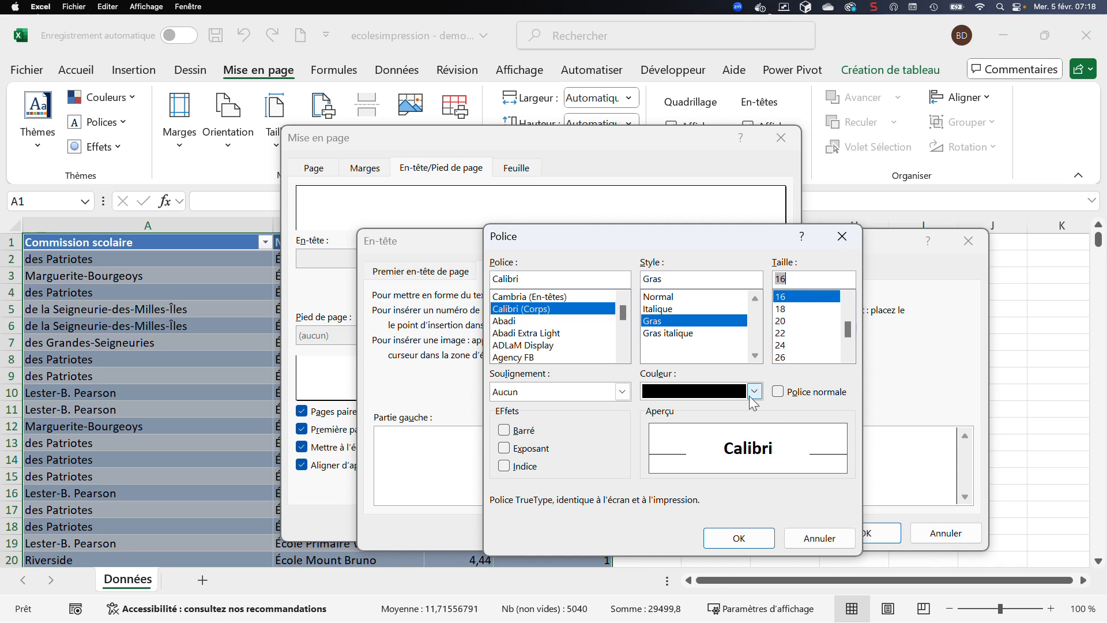
pyautogui.click(753, 391)
pyautogui.click(847, 335)
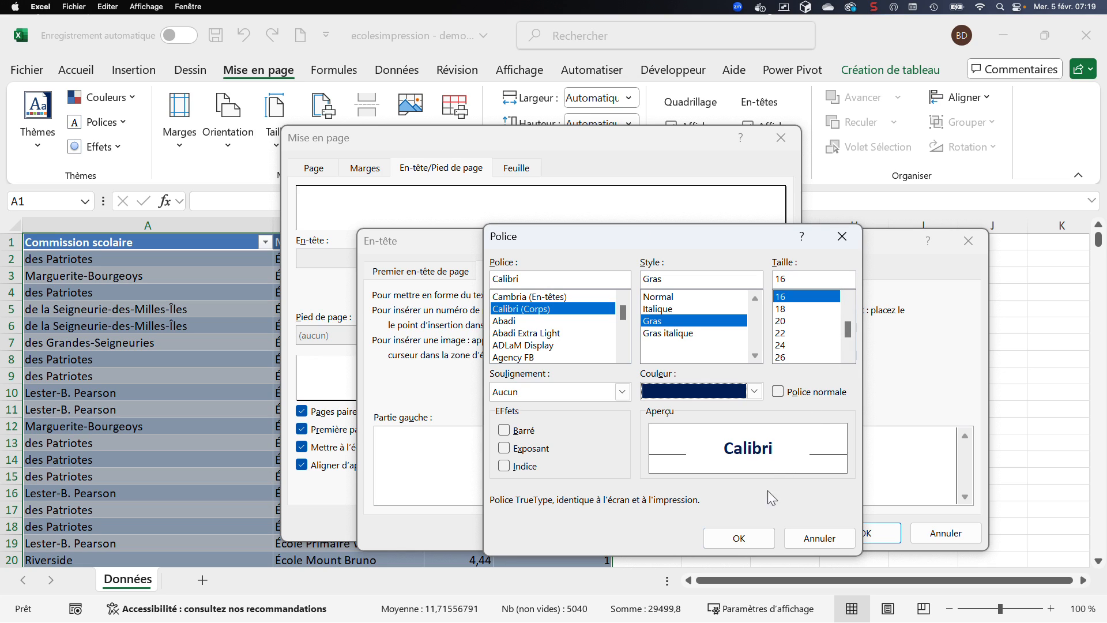
pyautogui.click(740, 538)
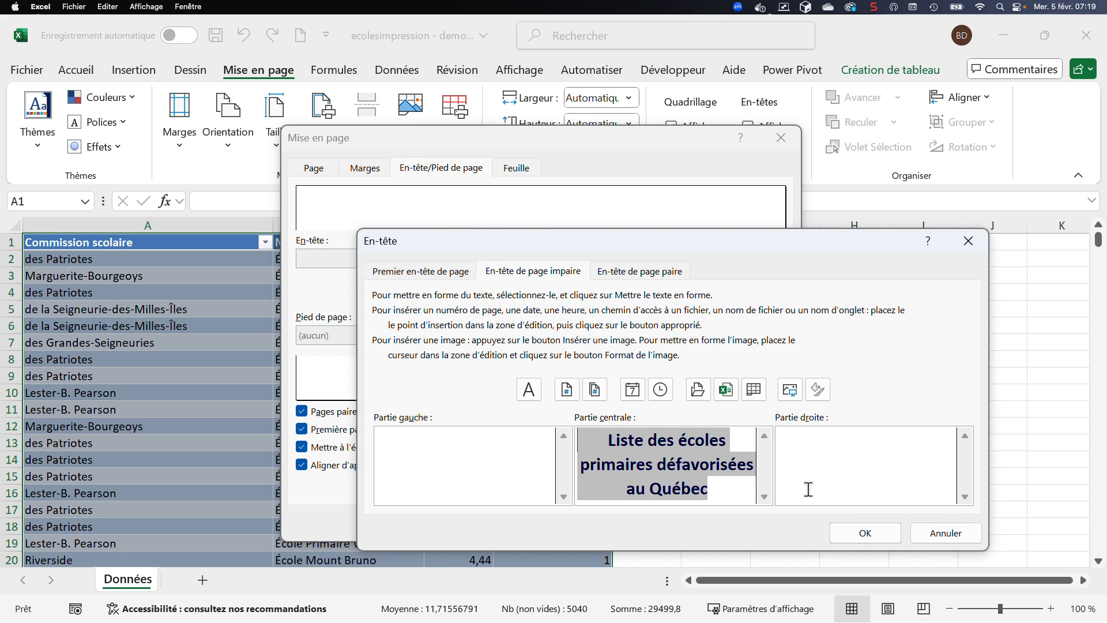
# Step: Check the first, odd and even page headers and accept the custom headers
pyautogui.click(435, 271)
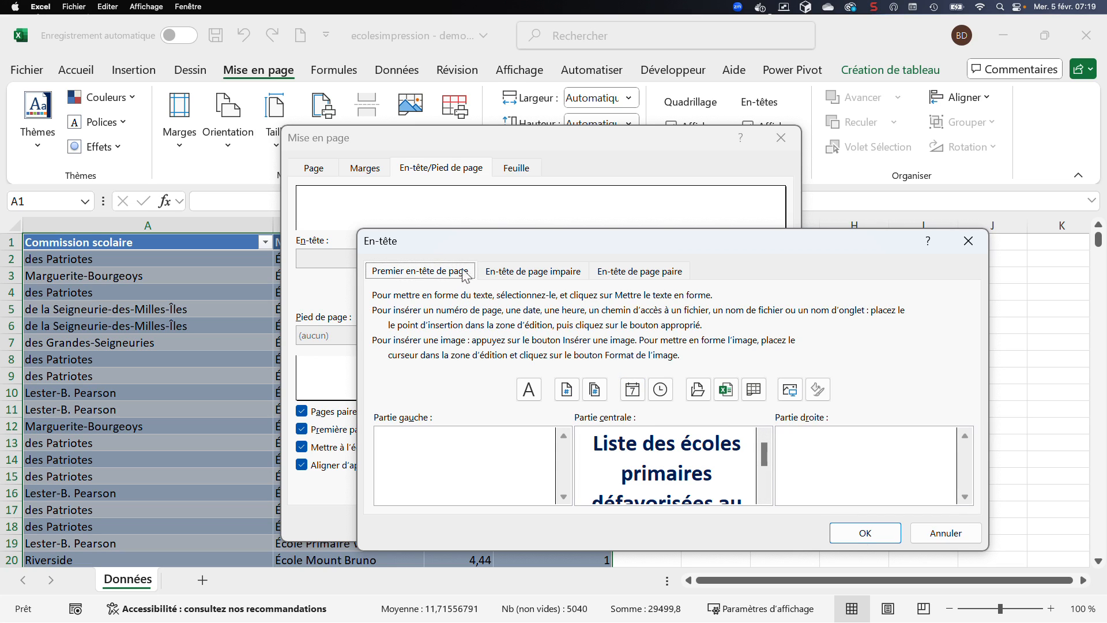
pyautogui.click(514, 272)
pyautogui.click(615, 272)
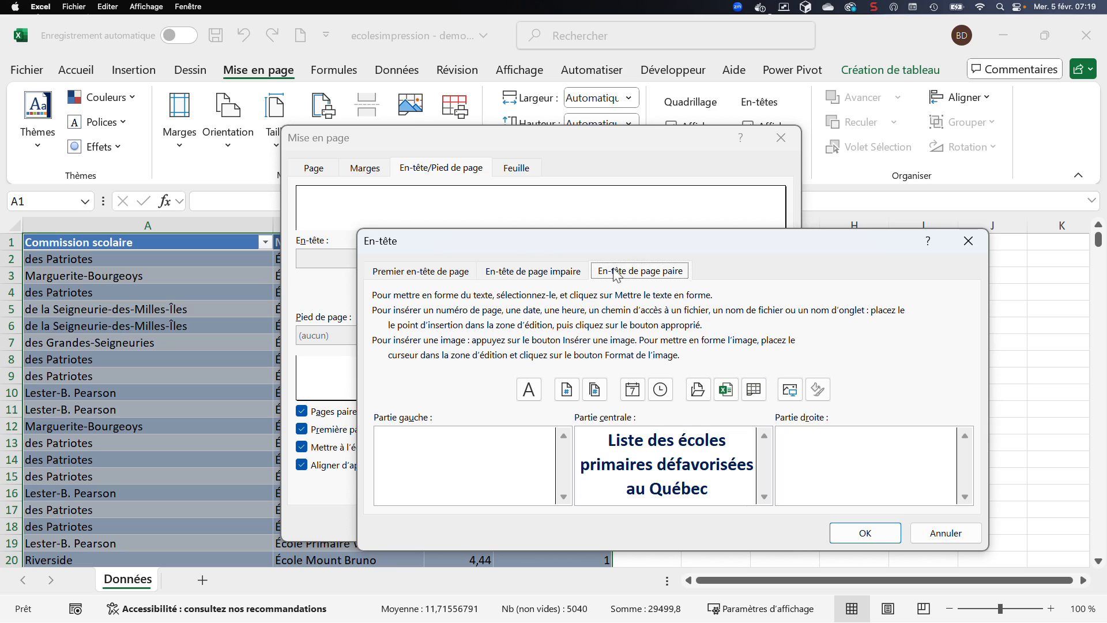
pyautogui.click(863, 532)
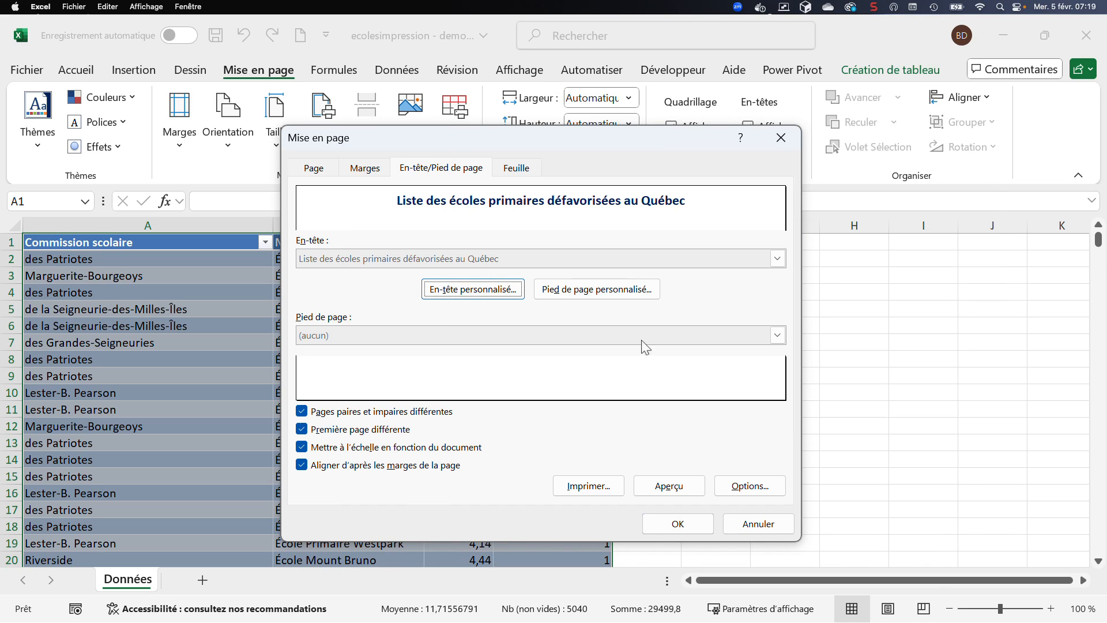
# Step: Insert the file name field in the left section of the custom odd-page footer
pyautogui.click(598, 290)
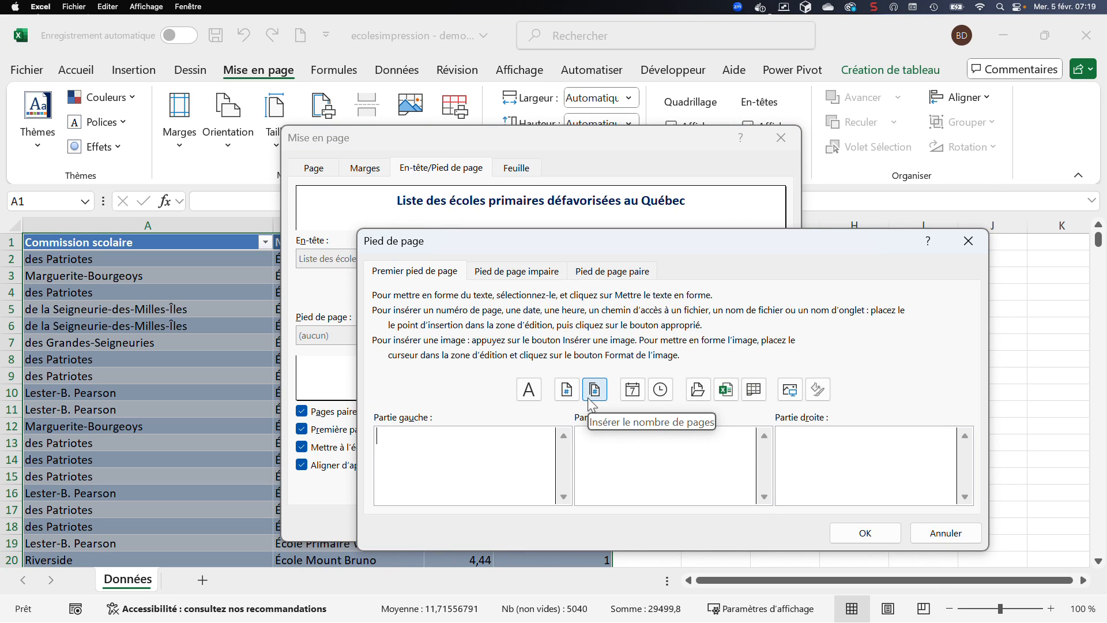
pyautogui.click(525, 275)
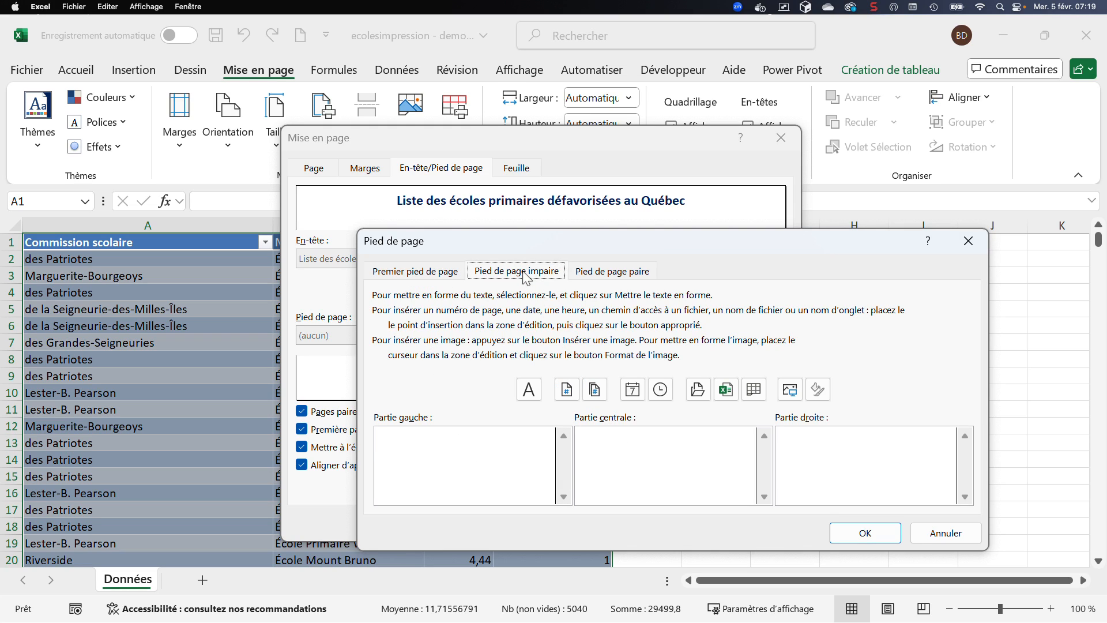
pyautogui.click(421, 452)
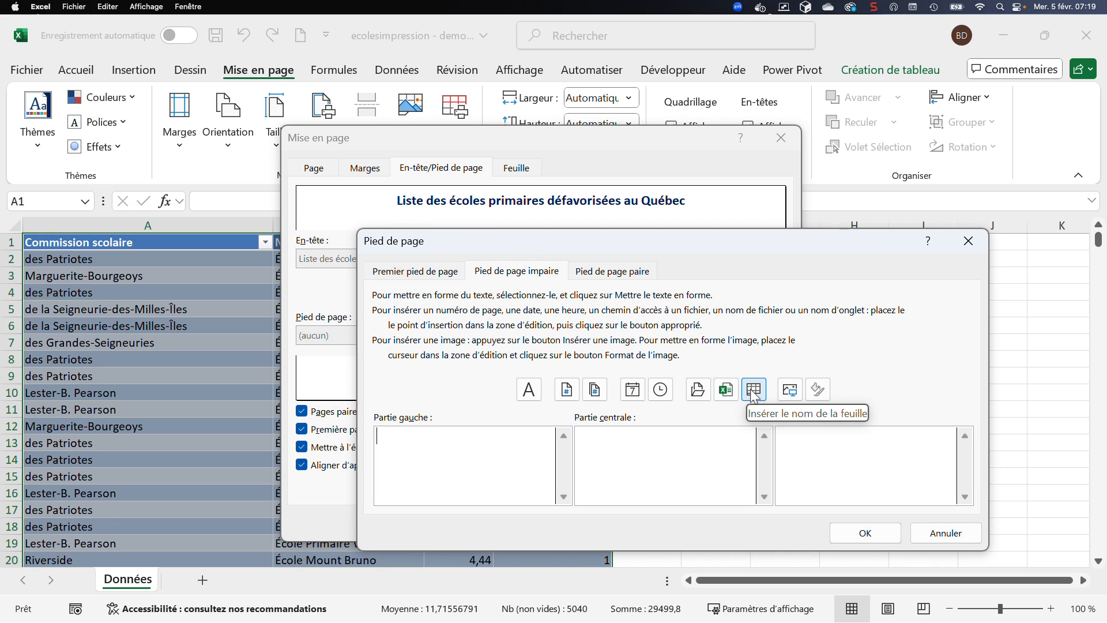
pyautogui.click(730, 395)
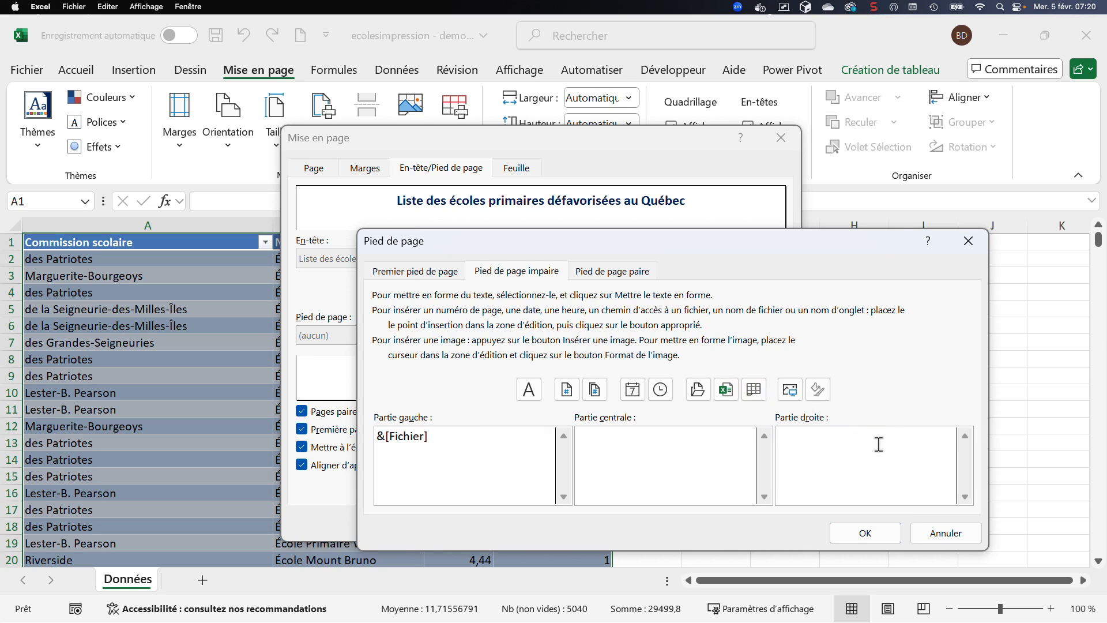
# Step: Enter "Page &[Page] de &[Pages]" in the right section of the odd-page footer, using the page number and page count fields
pyautogui.write('Page')
pyautogui.click(577, 393)
pyautogui.write('de')
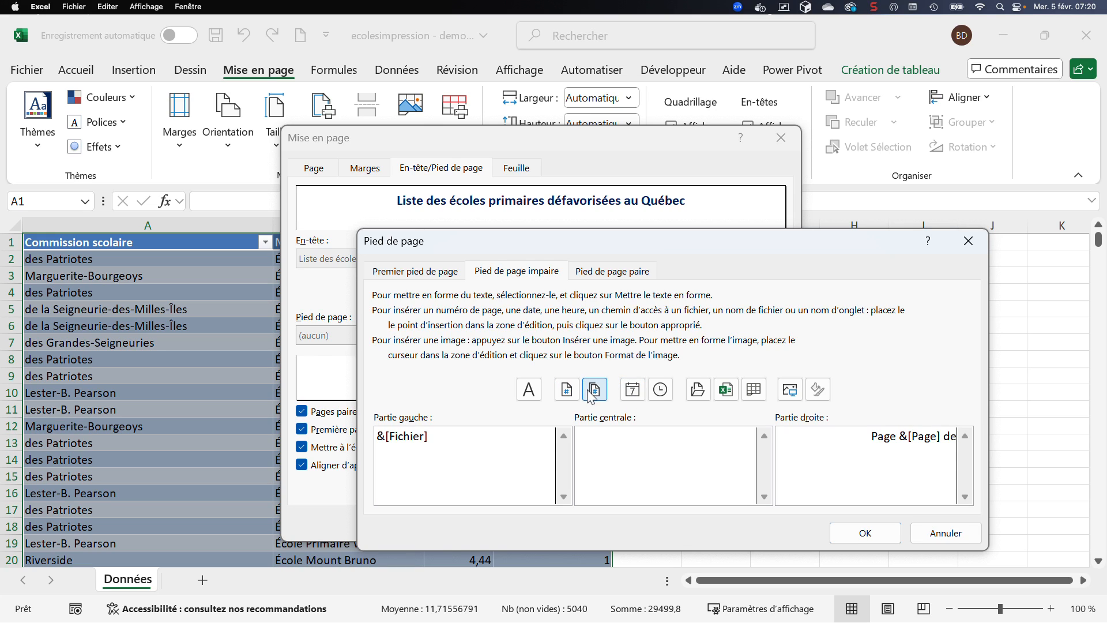
pyautogui.click(593, 390)
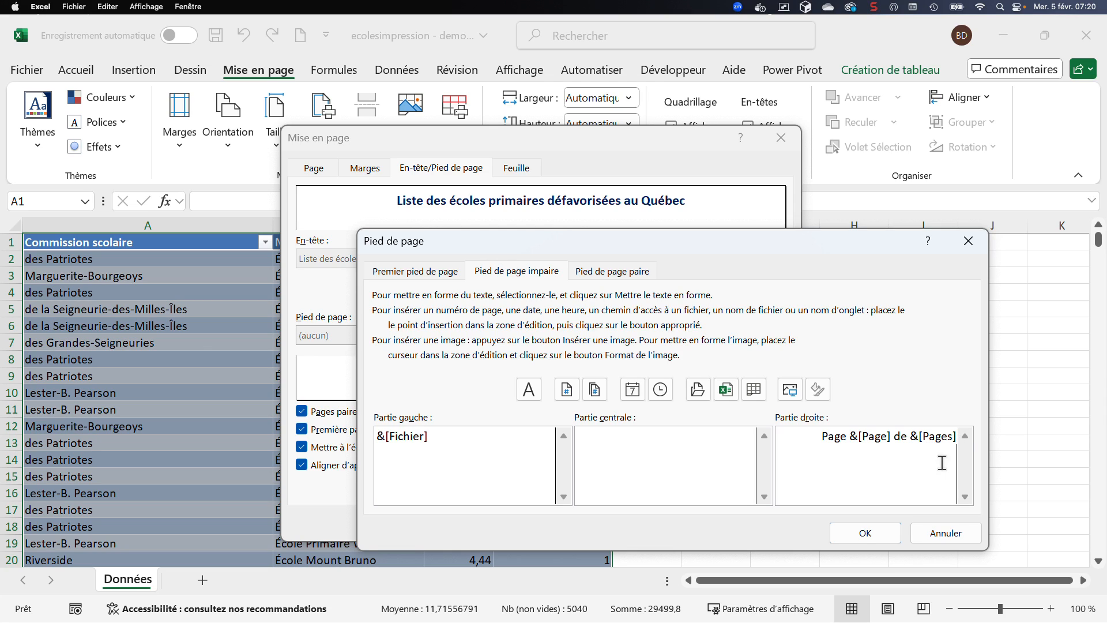
# Step: Copy the page numbering text from the odd-page footer's right section into the left section of the even-page footer
pyautogui.moveTo(819, 436); pyautogui.dragTo(982, 440)
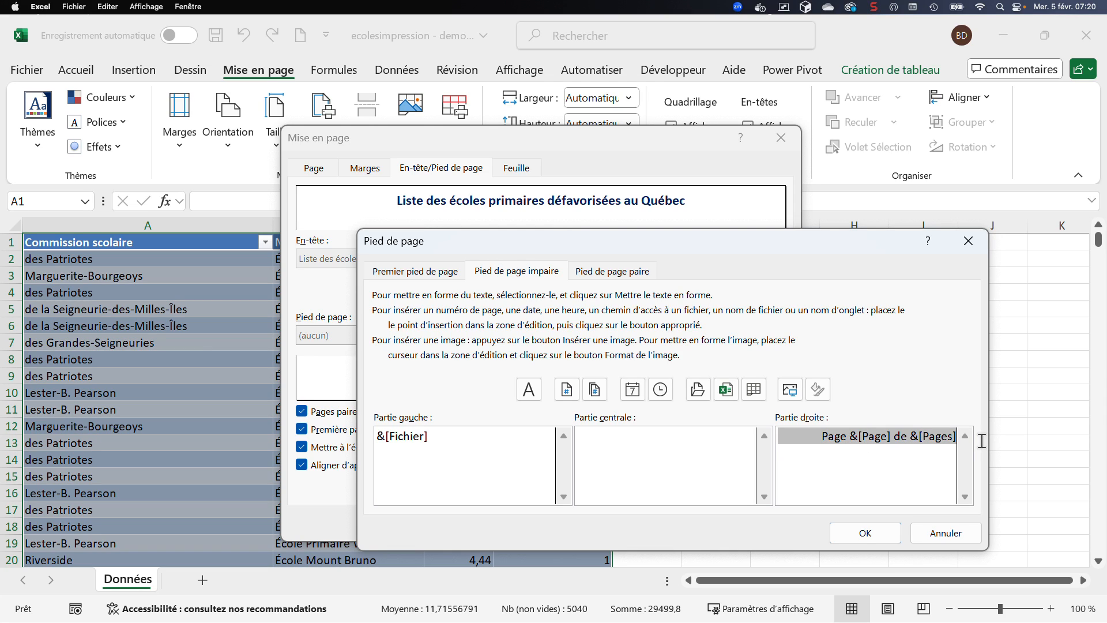
pyautogui.rightClick(921, 437)
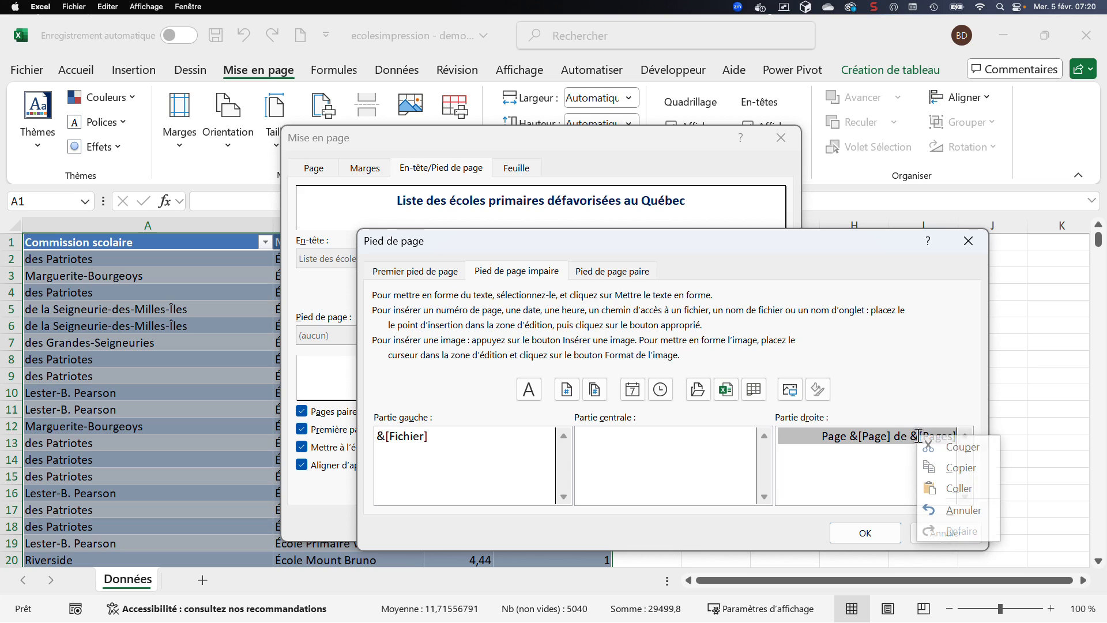
pyautogui.click(942, 468)
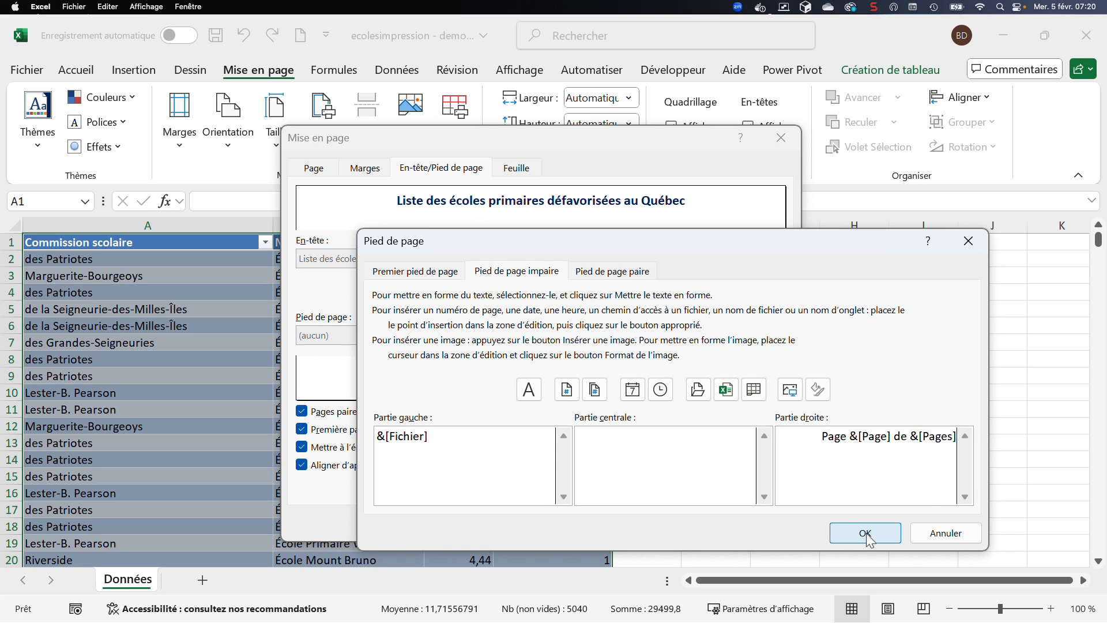
pyautogui.click(866, 533)
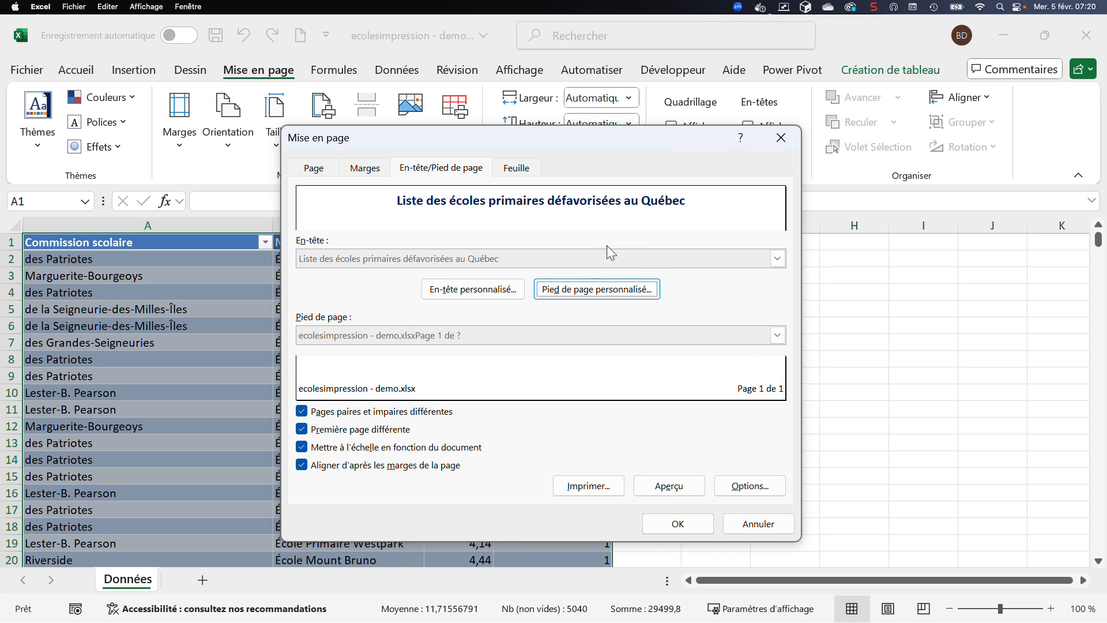
pyautogui.click(603, 290)
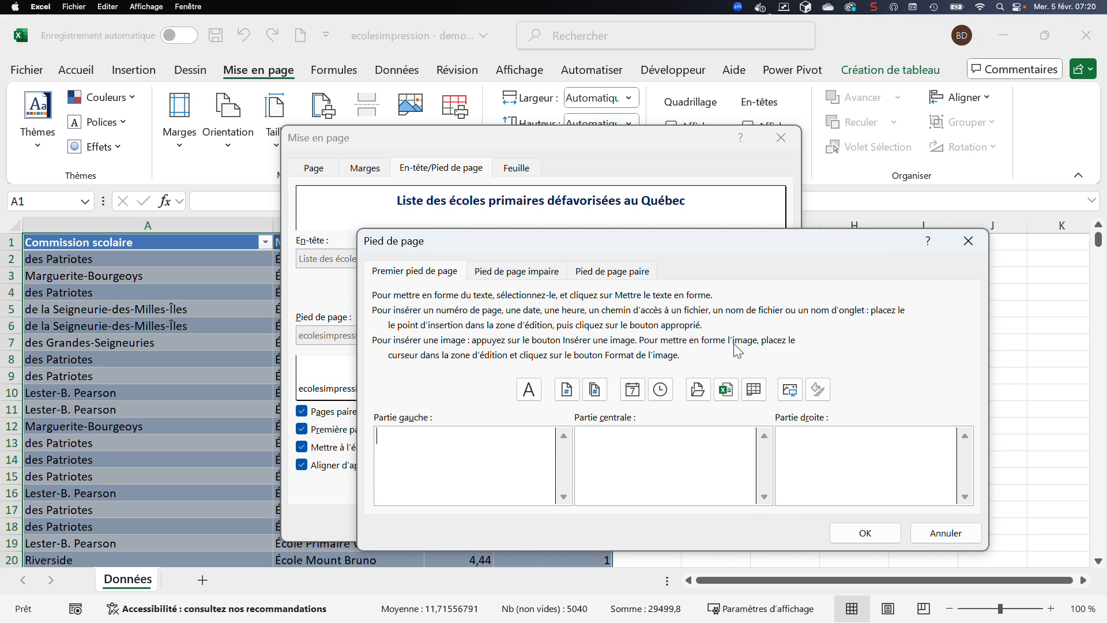
pyautogui.click(644, 276)
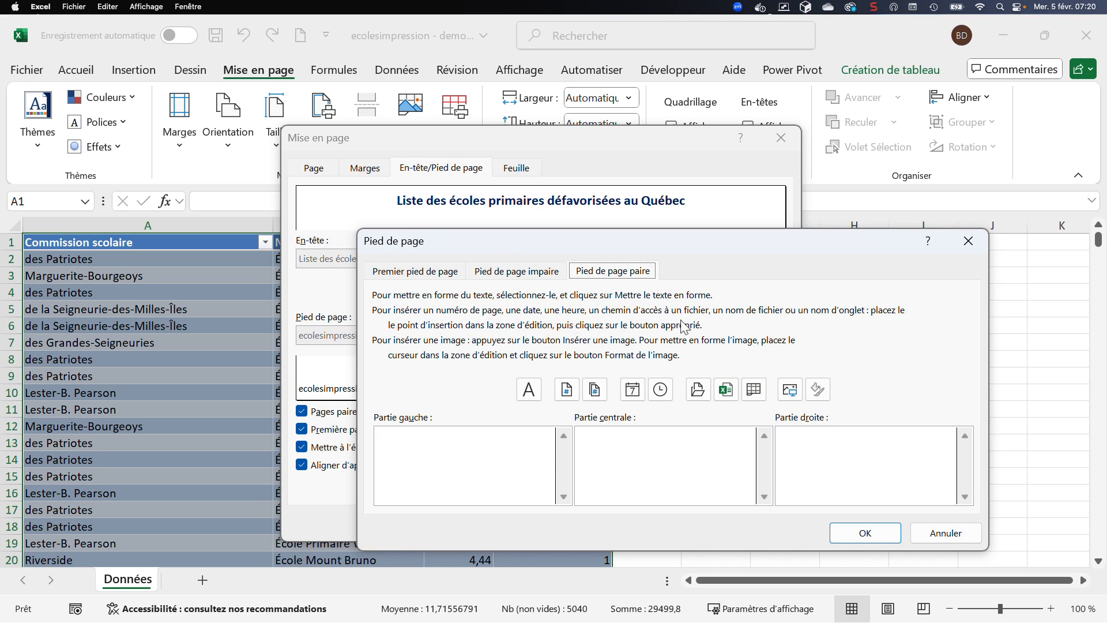
pyautogui.click(452, 444)
pyautogui.rightClick(453, 442)
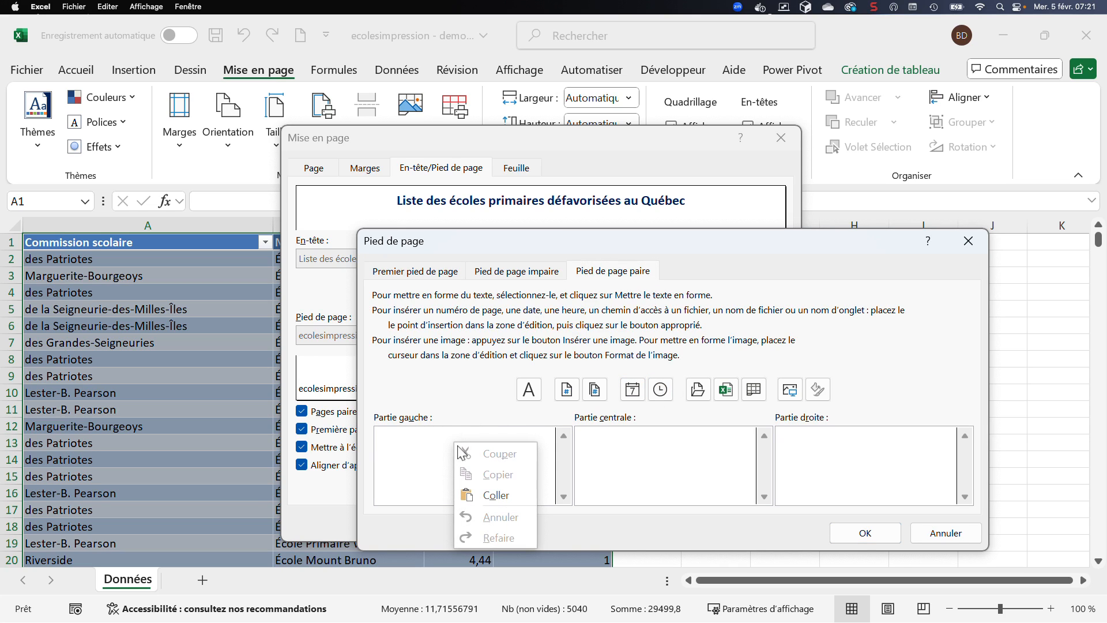
pyautogui.click(494, 499)
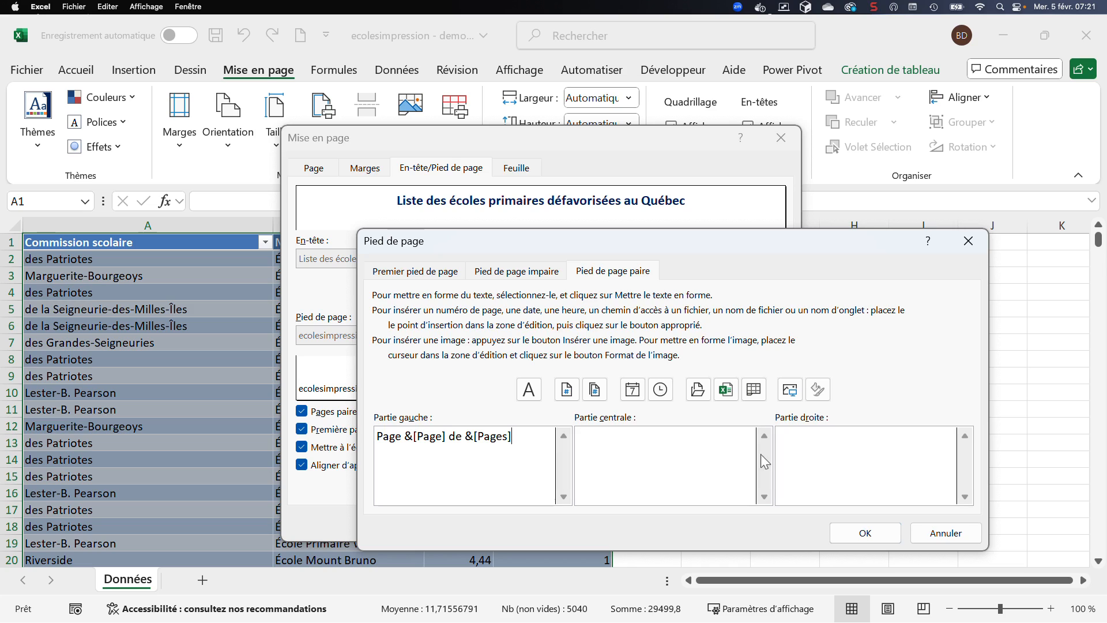
# Step: Insert the file name field in the right section of the even-page footer and accept the custom footers
pyautogui.click(793, 441)
pyautogui.click(724, 390)
pyautogui.click(849, 533)
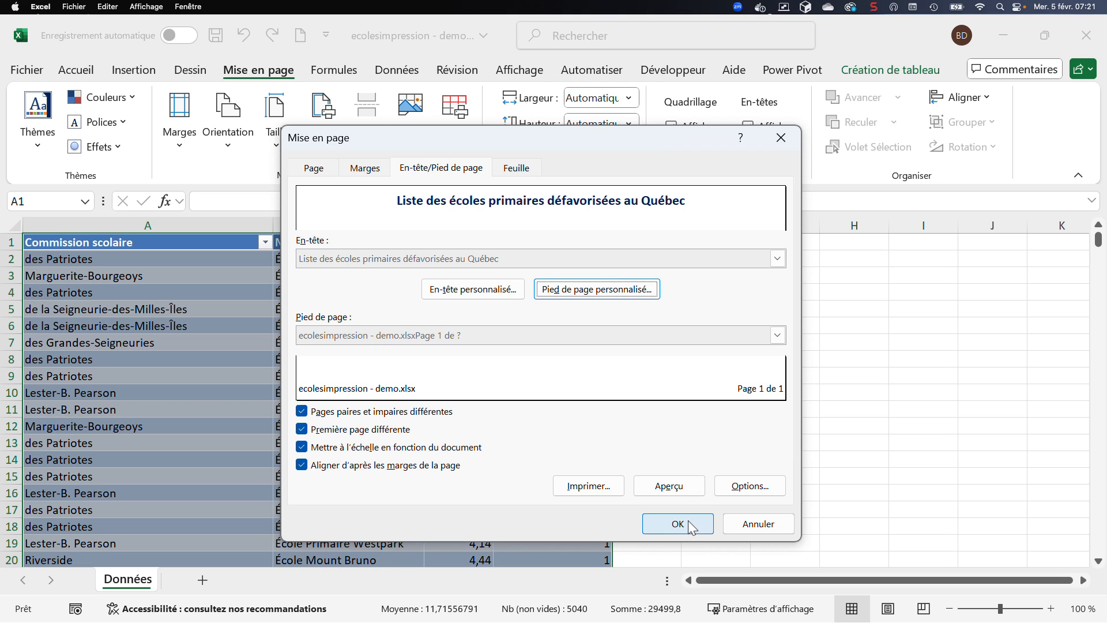
# Step: Open the print preview and examine the headers, footers and table columns on the first pages, up to page 14, and on page 28
pyautogui.click(669, 486)
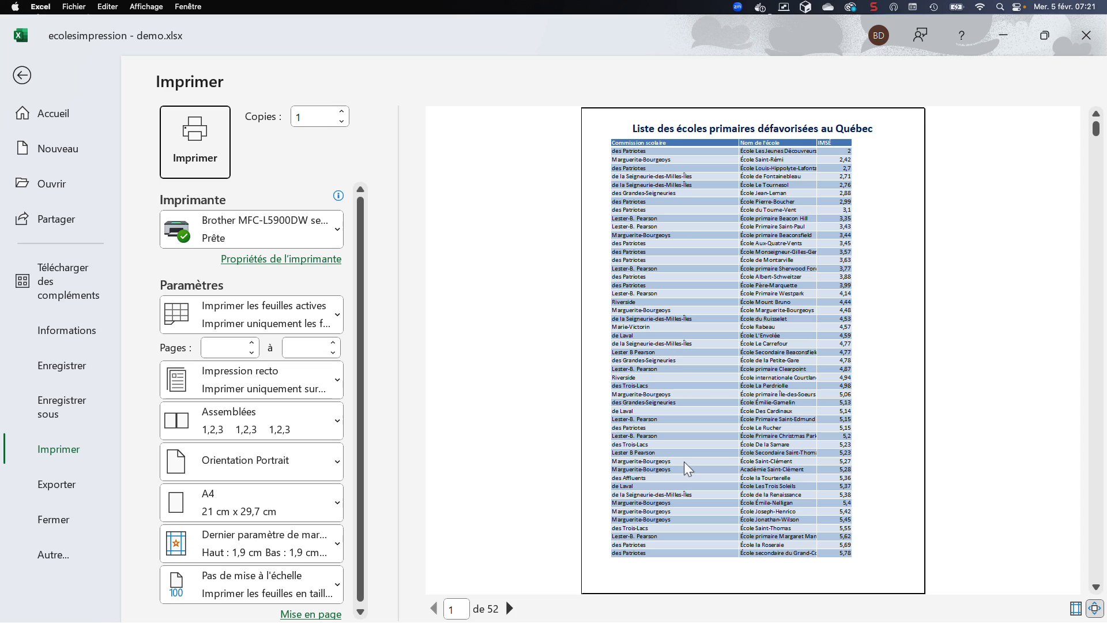
pyautogui.click(509, 609)
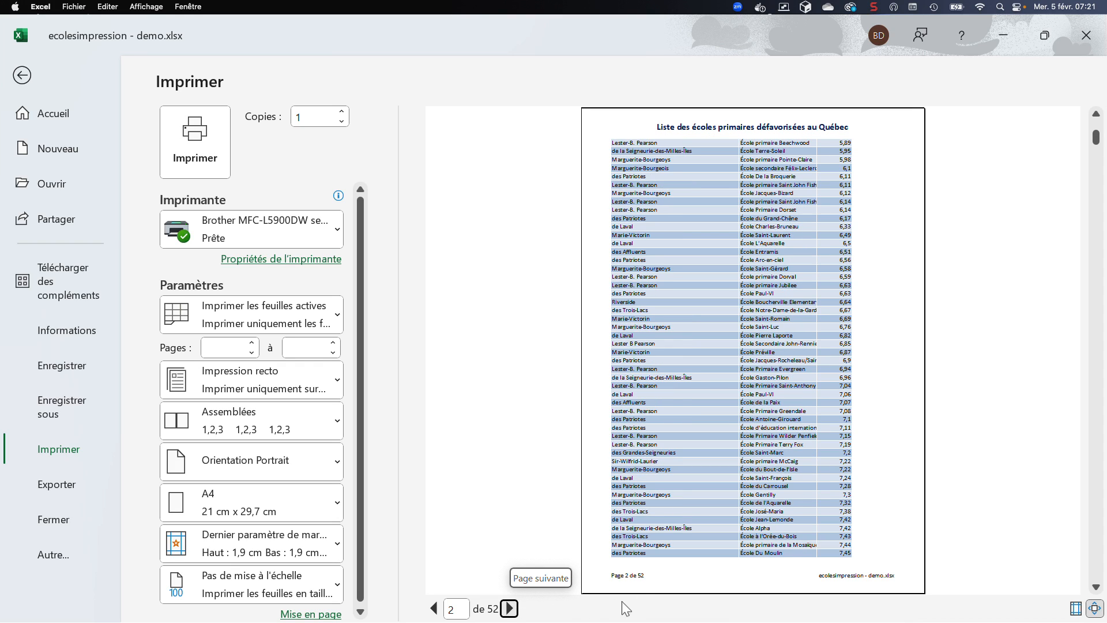
pyautogui.click(509, 610)
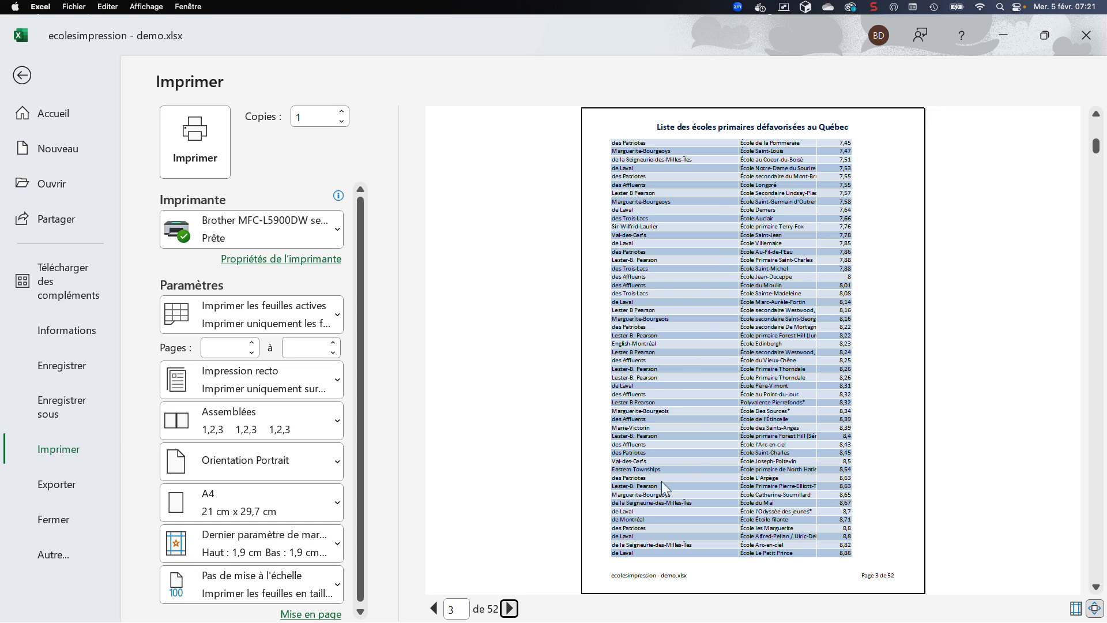
pyautogui.click(509, 608)
pyautogui.click(509, 608)
pyautogui.click(510, 609)
pyautogui.click(510, 609)
pyautogui.click(510, 610)
pyautogui.click(510, 609)
pyautogui.click(510, 609)
pyautogui.click(510, 609)
pyautogui.click(510, 609)
pyautogui.click(510, 610)
pyautogui.moveTo(466, 607); pyautogui.dragTo(437, 603)
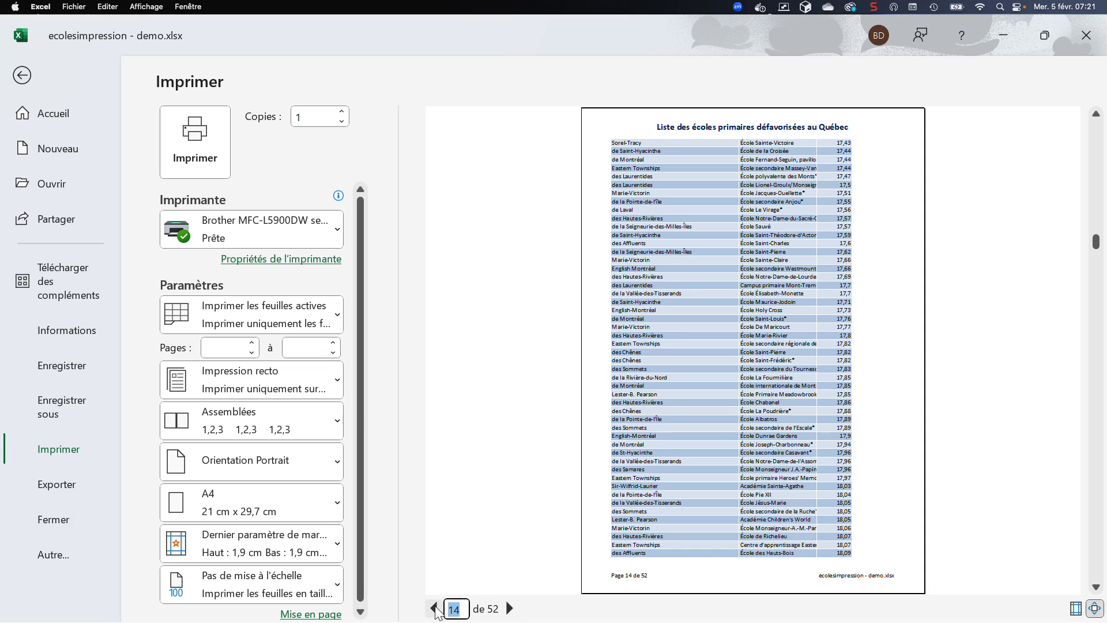
pyautogui.write('28')
pyautogui.press('Return')
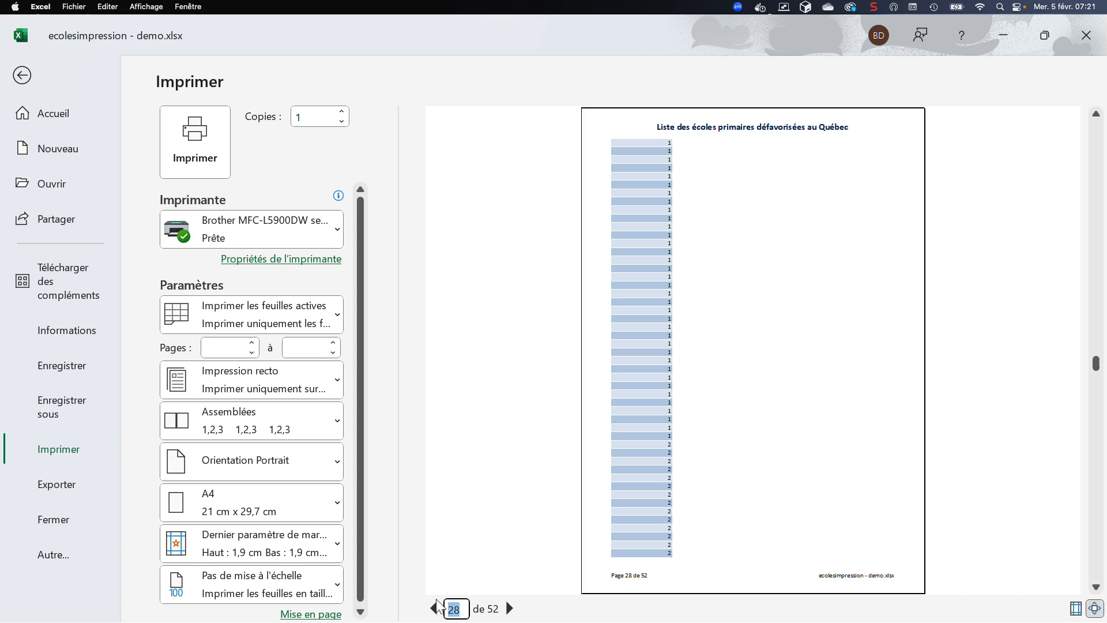
# Step: Set the paper size to Letter and scale the printout to fit all columns on one page
pyautogui.click(310, 498)
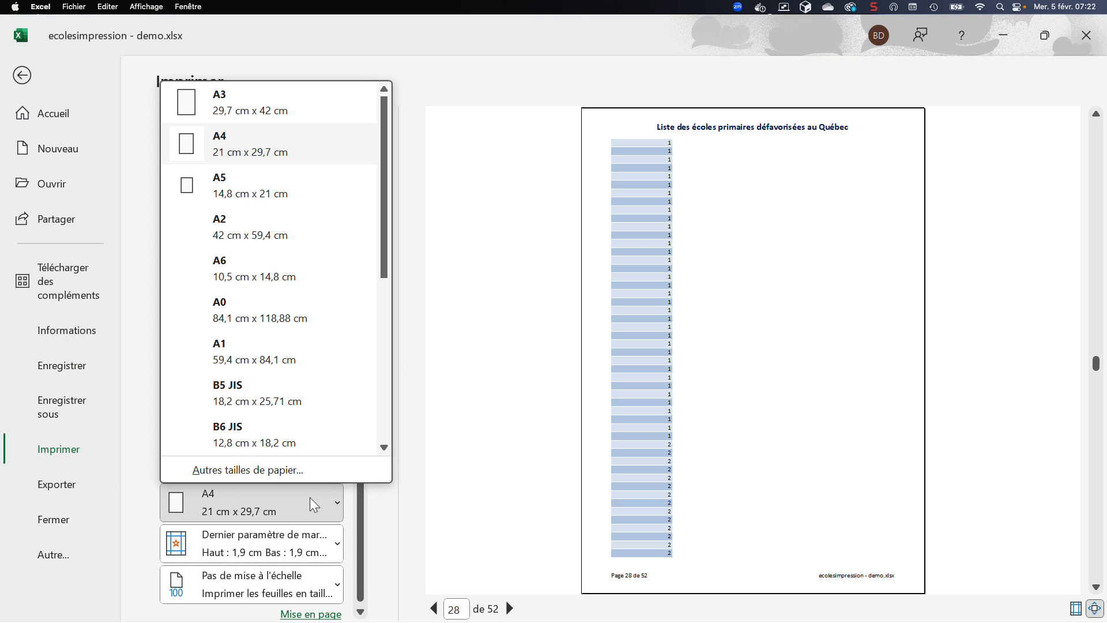
pyautogui.scroll(-5, 306, 417)
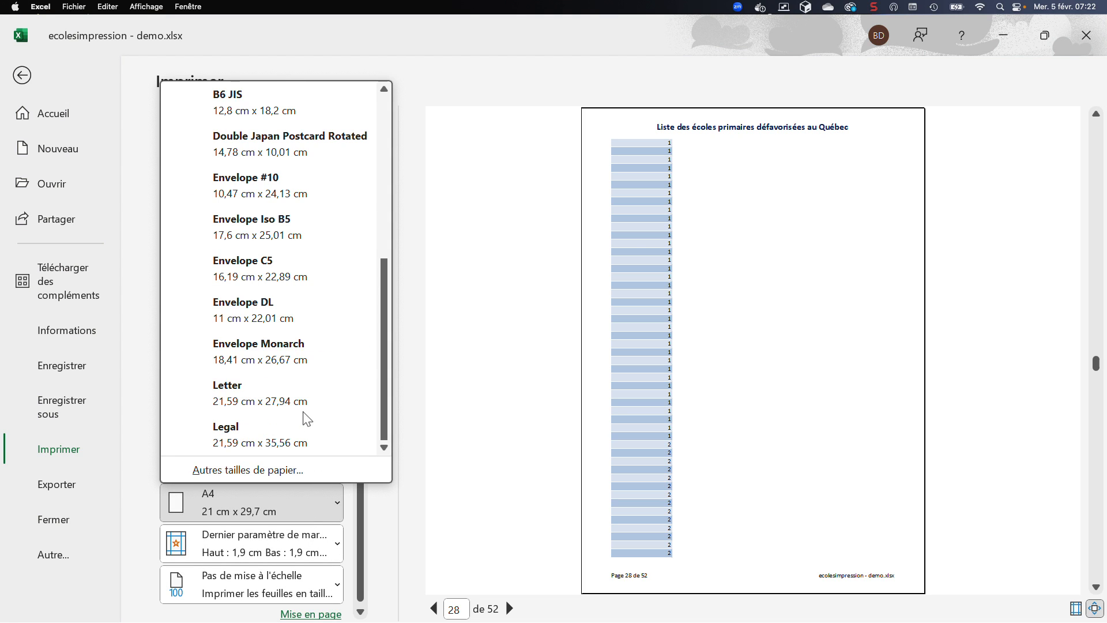
pyautogui.click(301, 399)
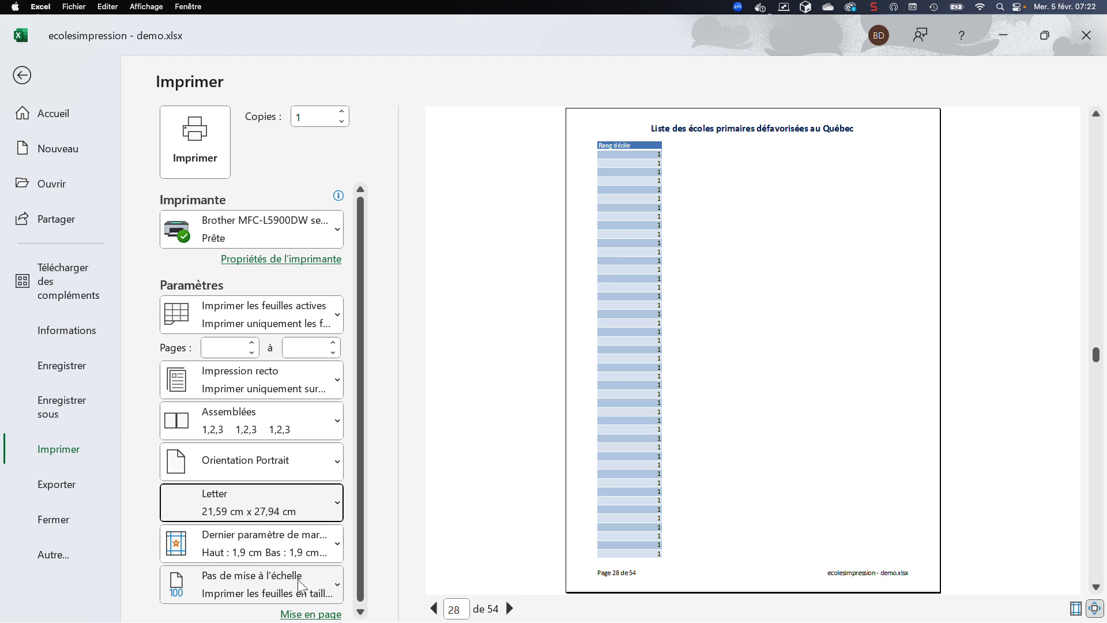
pyautogui.click(321, 587)
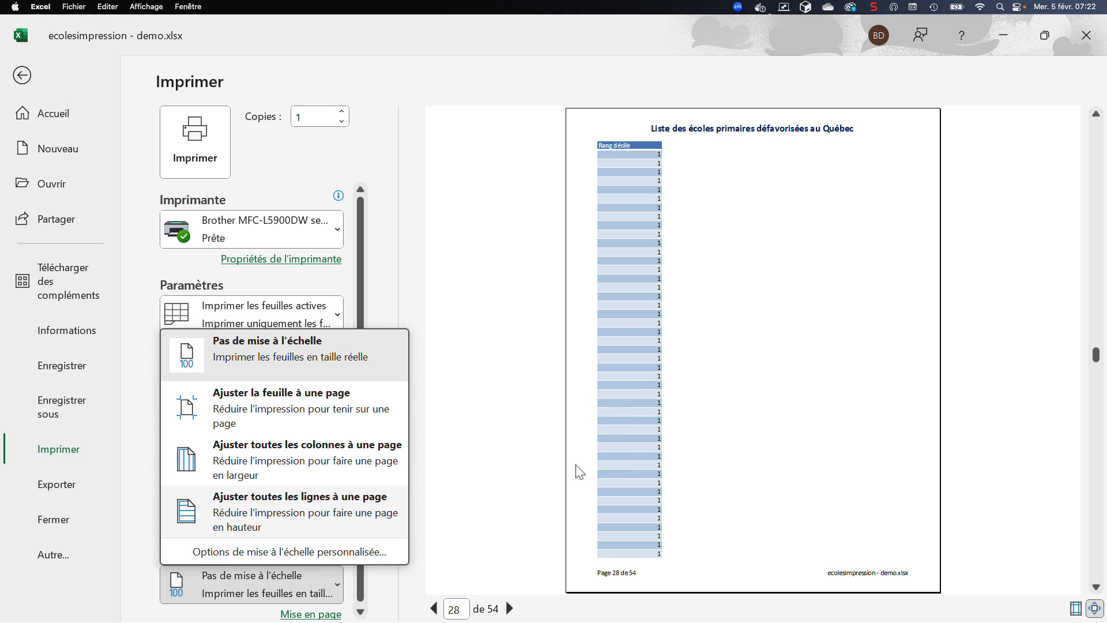
pyautogui.click(340, 459)
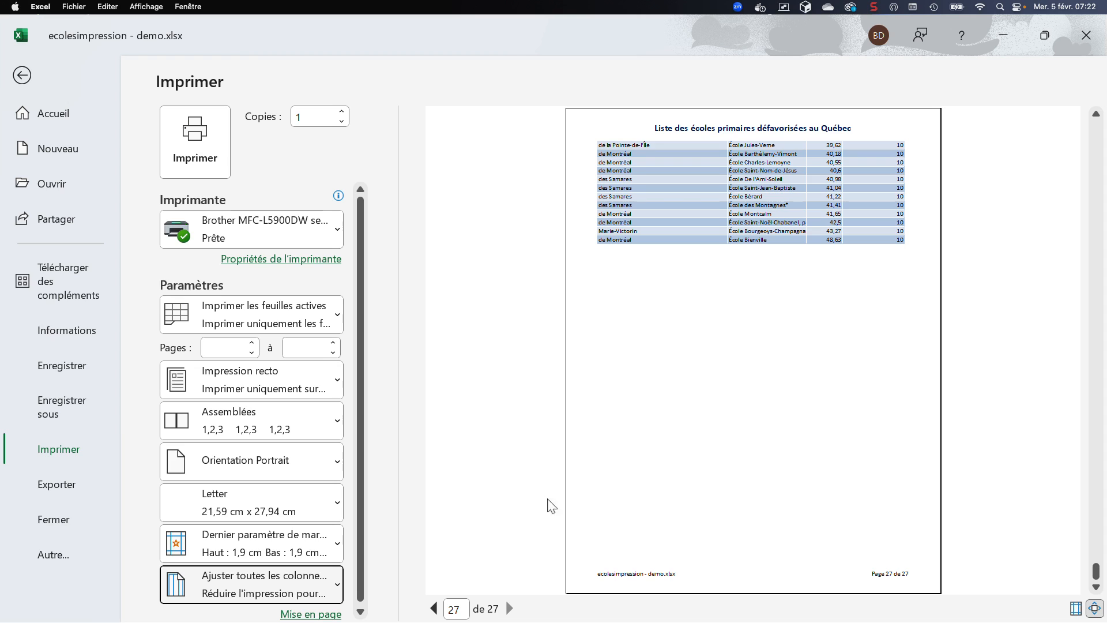
# Step: Examine the column fit and column titles on the preview pages from the last page back to page 16, and on page 1
pyautogui.click(433, 608)
pyautogui.click(434, 608)
pyautogui.click(433, 608)
pyautogui.click(434, 608)
pyautogui.click(433, 608)
pyautogui.click(434, 608)
pyautogui.click(433, 608)
pyautogui.click(433, 608)
pyautogui.click(434, 608)
pyautogui.click(433, 608)
pyautogui.click(434, 608)
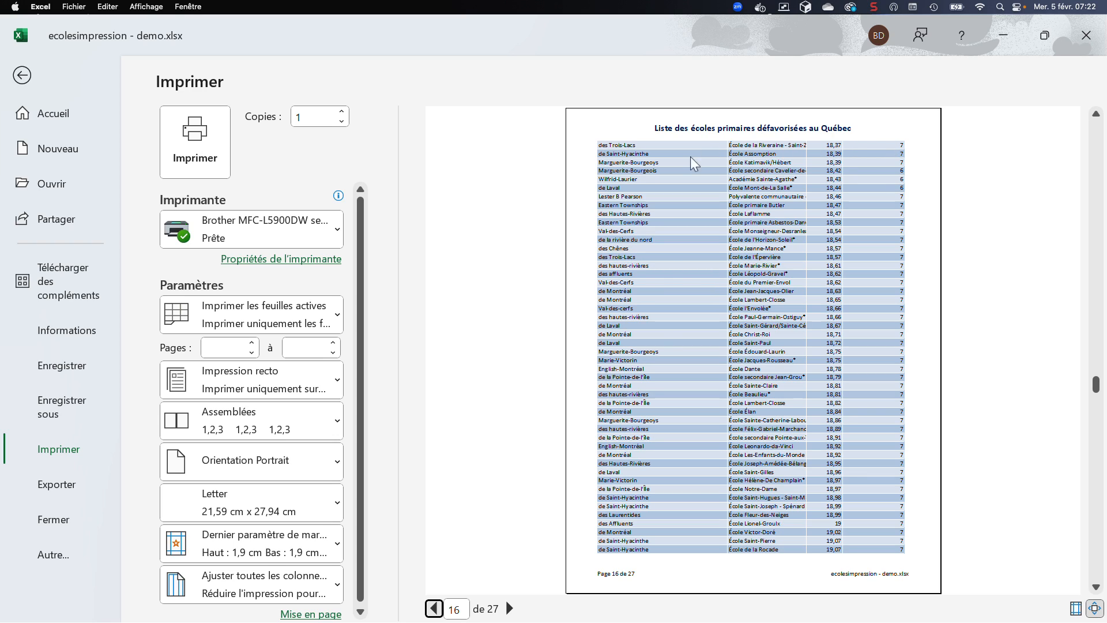
pyautogui.doubleClick(461, 607)
pyautogui.press('BackSpace')
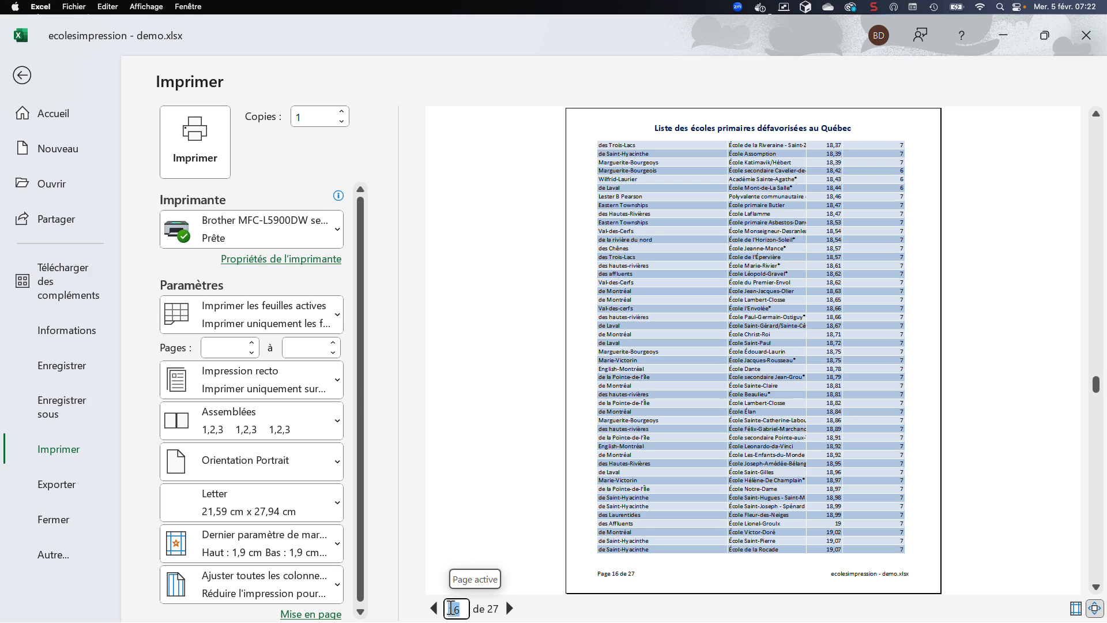
pyautogui.write('1')
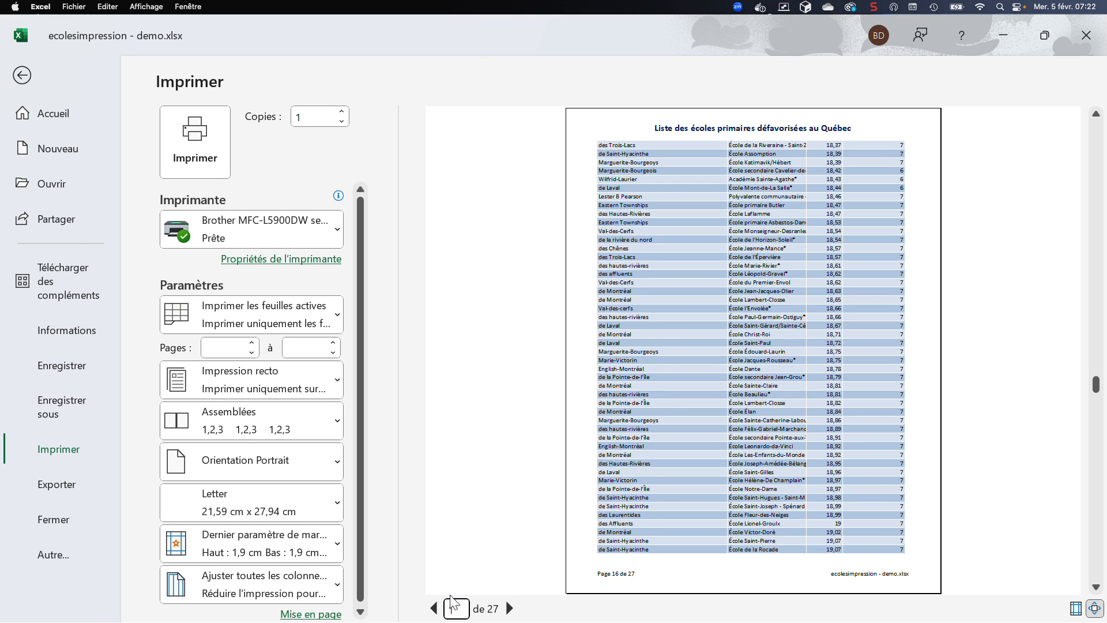
pyautogui.press('Return')
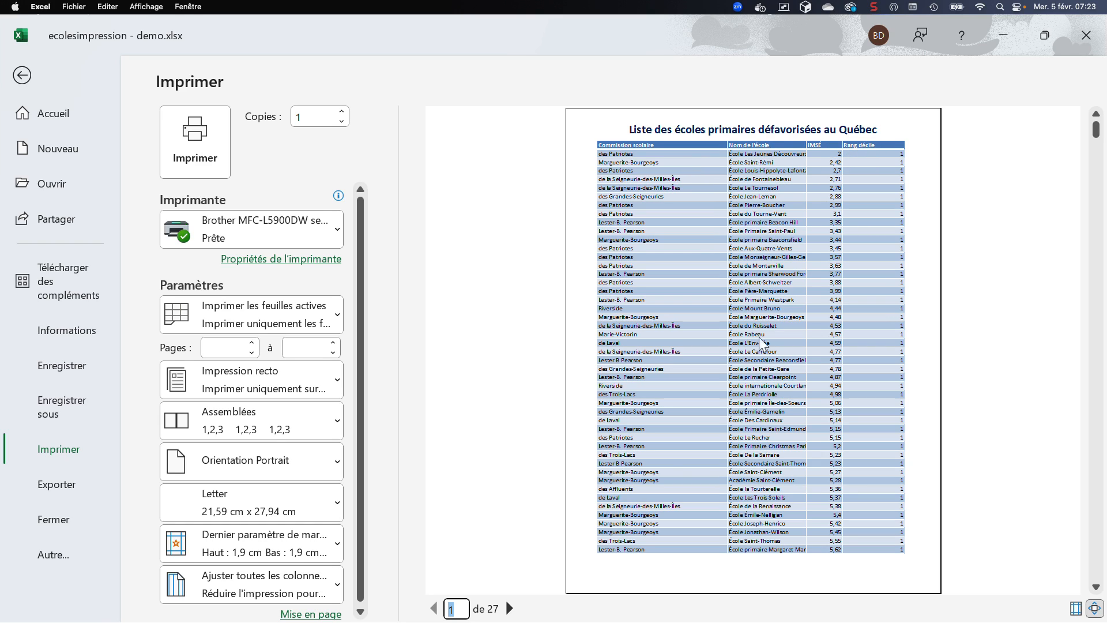
pyautogui.click(509, 608)
pyautogui.click(312, 614)
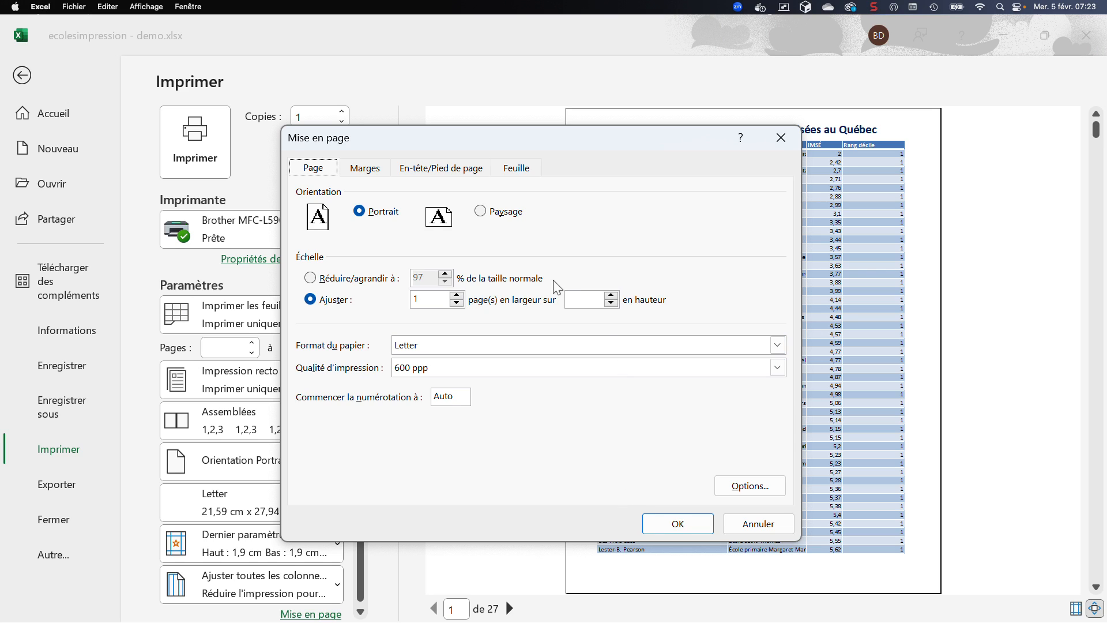
pyautogui.click(528, 171)
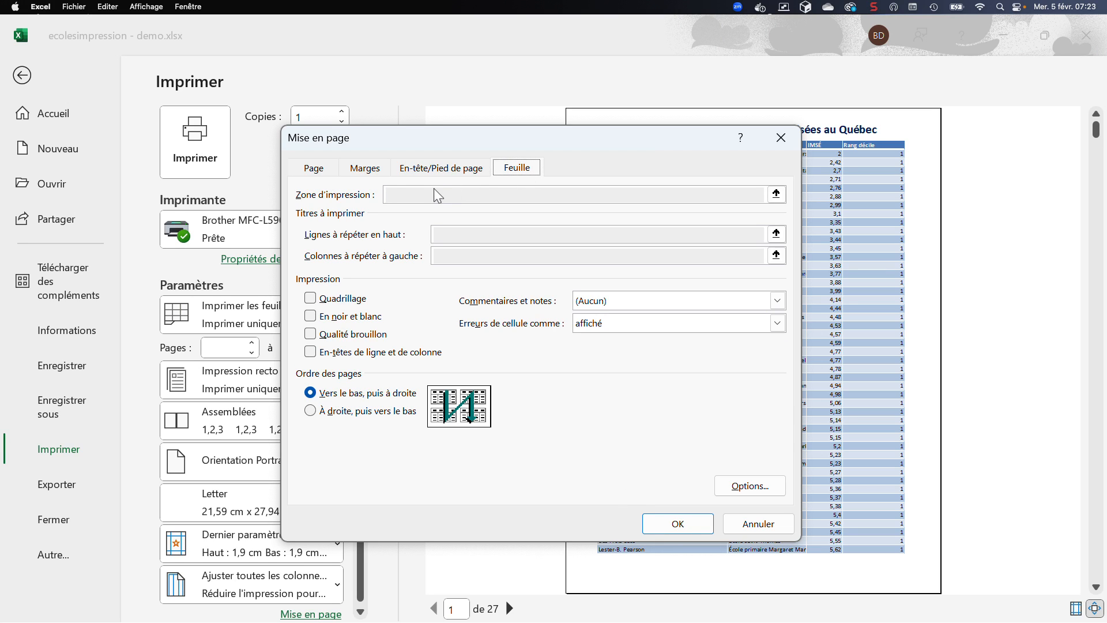
pyautogui.click(755, 523)
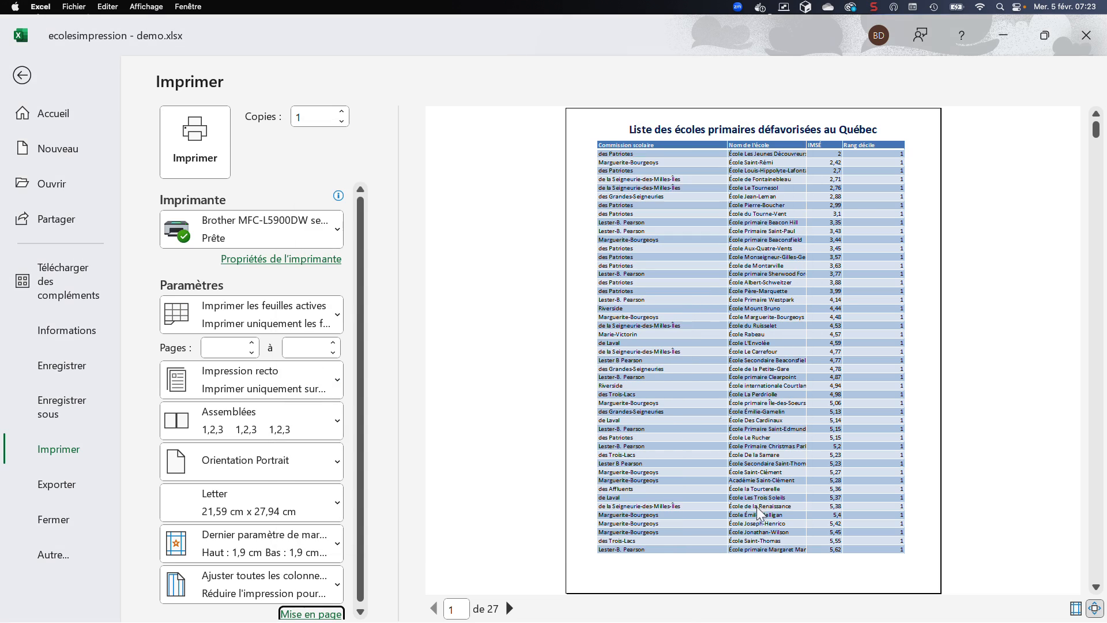
# Step: Return to the worksheet and set row 1 ($1:$1) to repeat at the top of every printed page
pyautogui.click(23, 76)
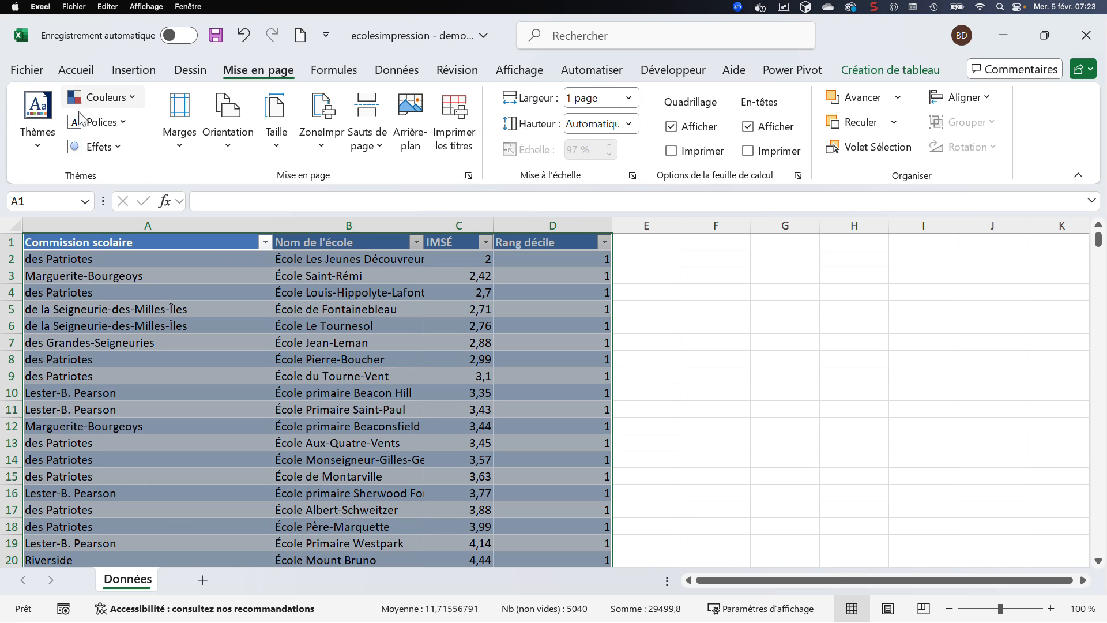
pyautogui.click(13, 243)
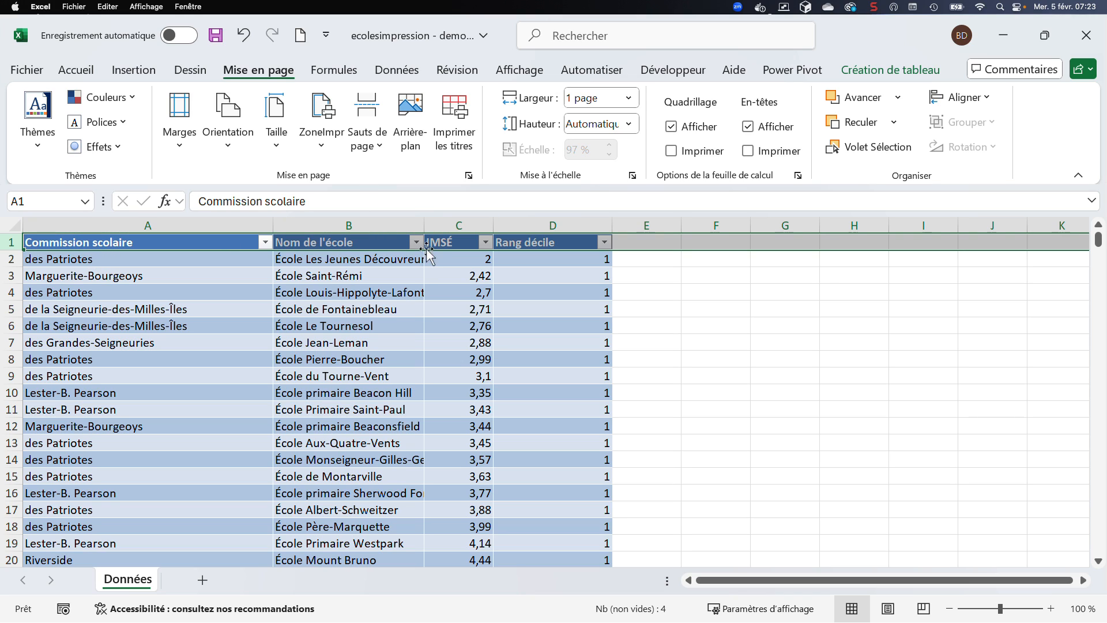
pyautogui.click(468, 175)
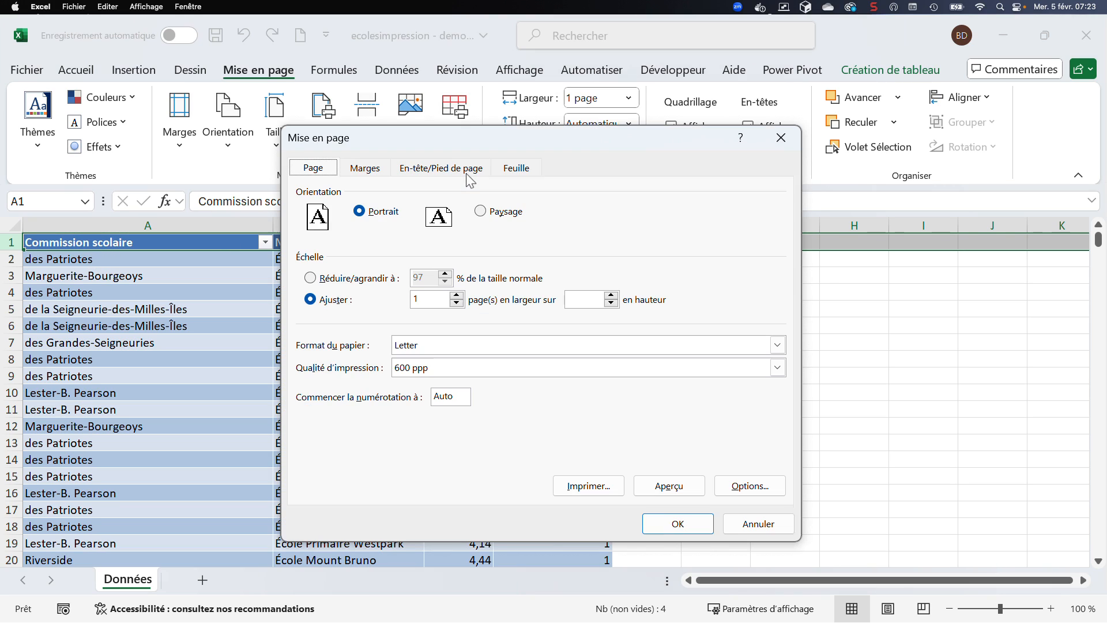
pyautogui.click(516, 167)
pyautogui.click(446, 196)
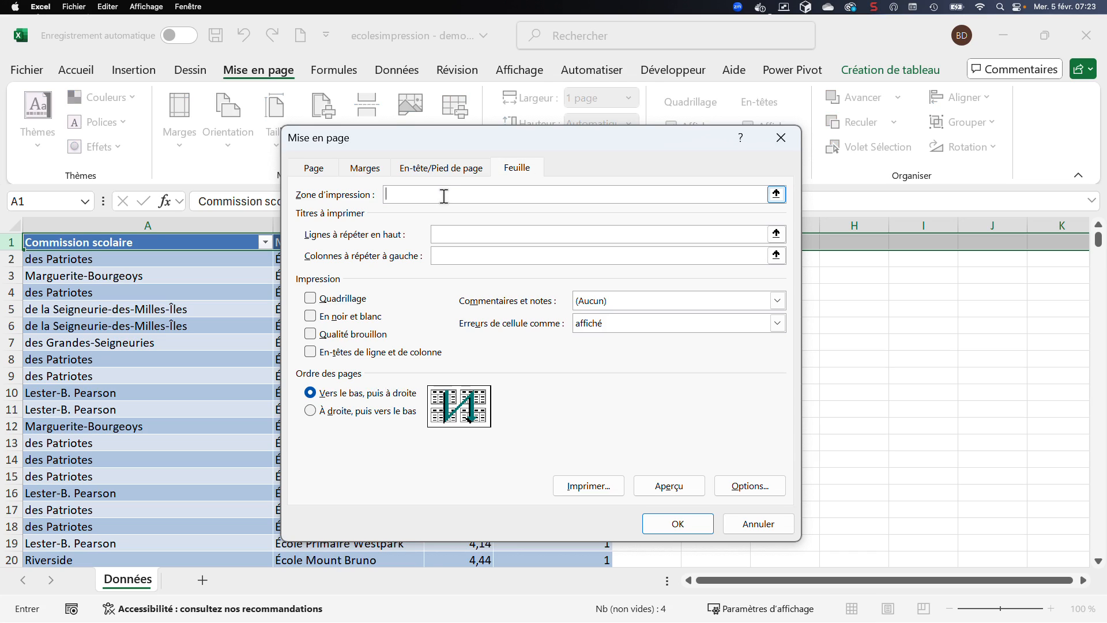
pyautogui.click(444, 232)
pyautogui.click(776, 234)
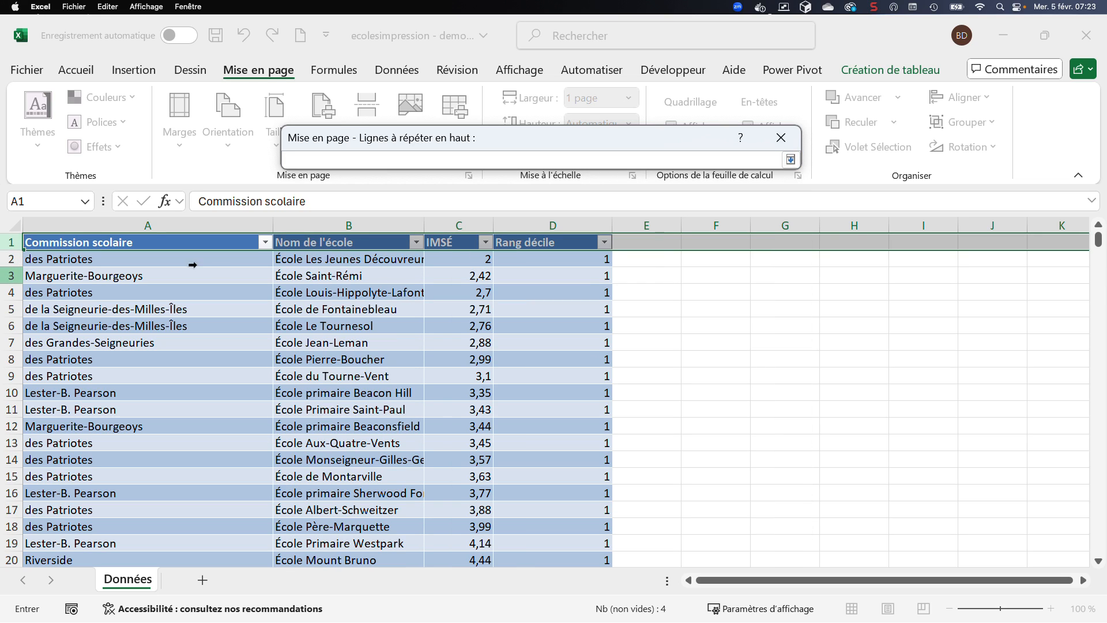
pyautogui.click(11, 242)
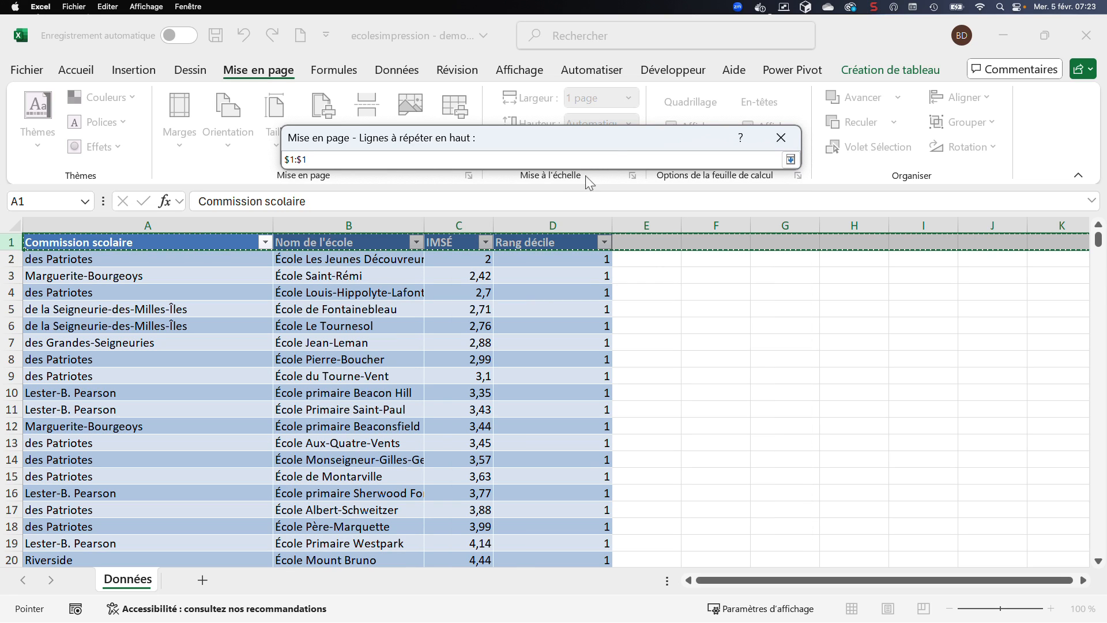
pyautogui.click(791, 159)
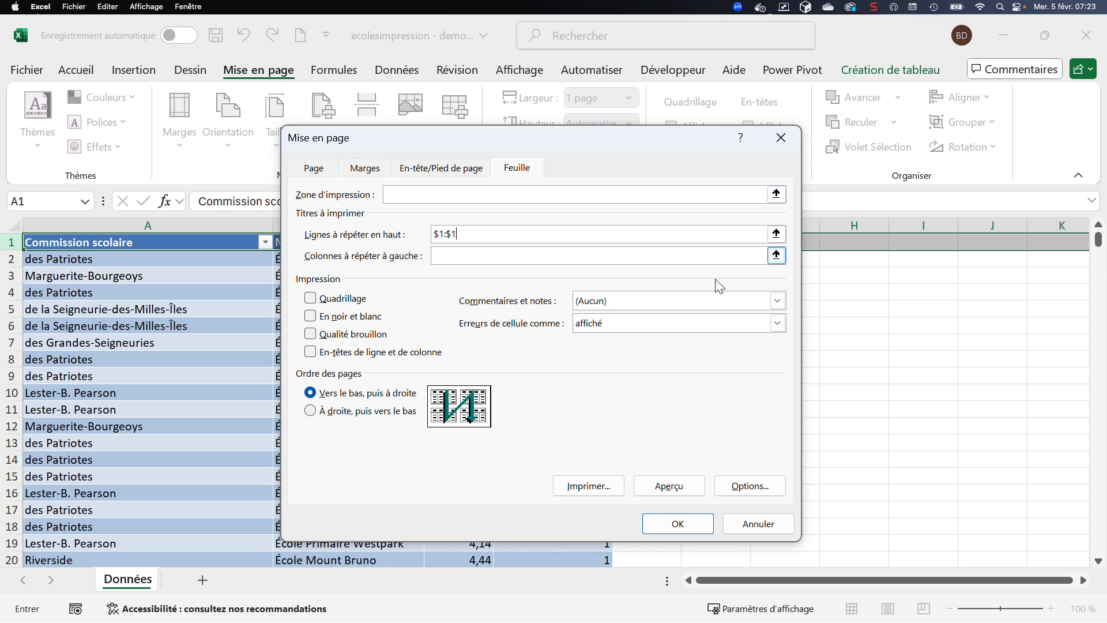
pyautogui.click(678, 523)
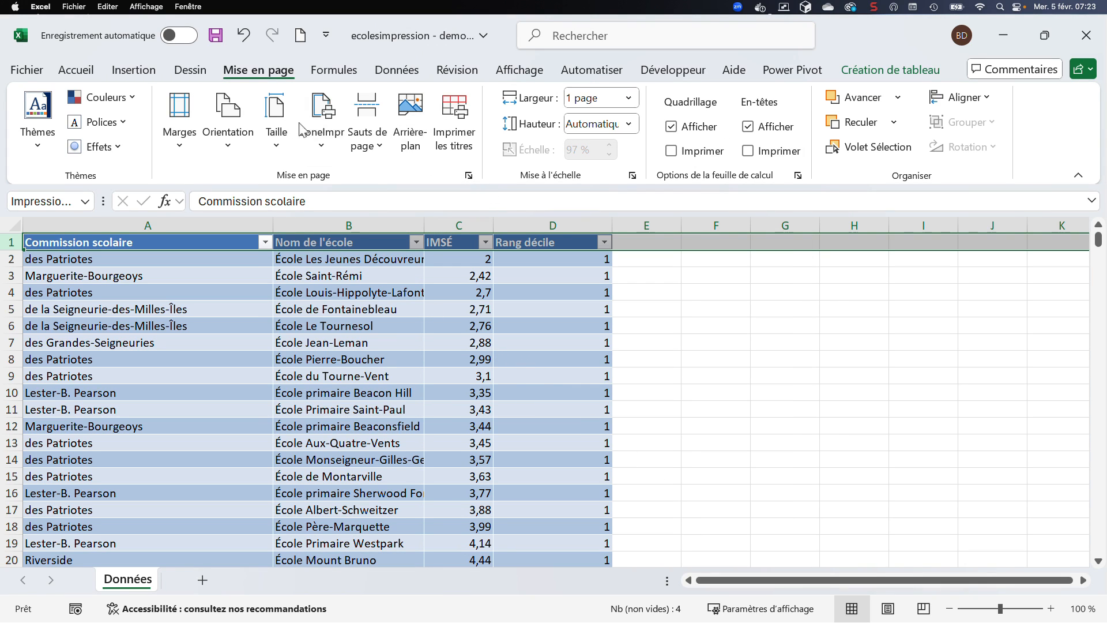
# Step: Open the print preview again and check the repeated title row and the odd and even footers through page 10
pyautogui.click(23, 70)
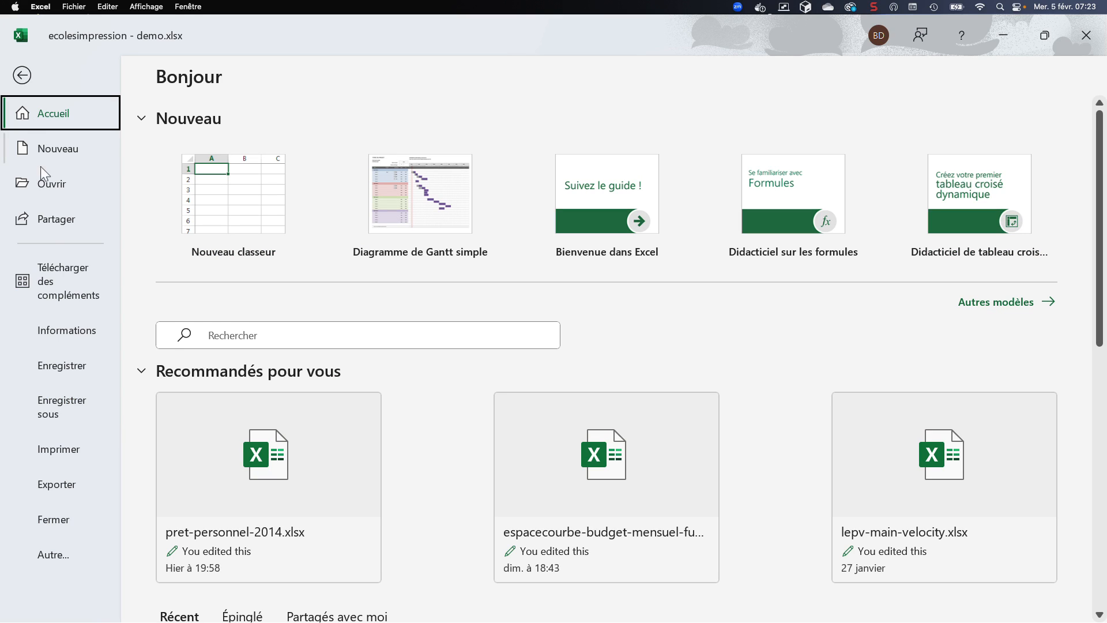
pyautogui.click(58, 449)
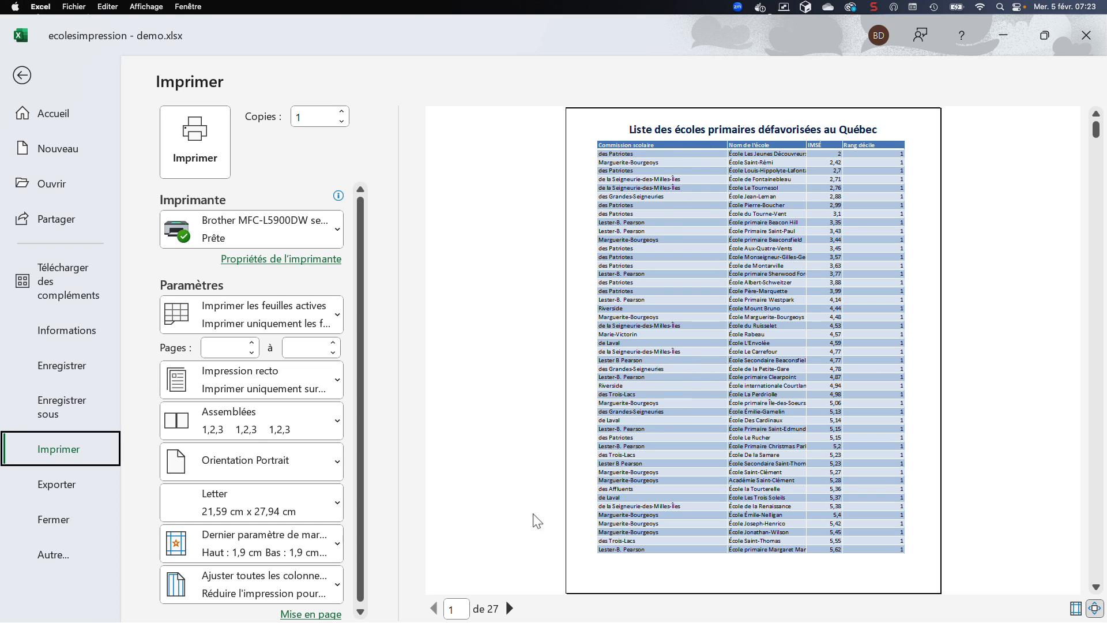
pyautogui.click(509, 608)
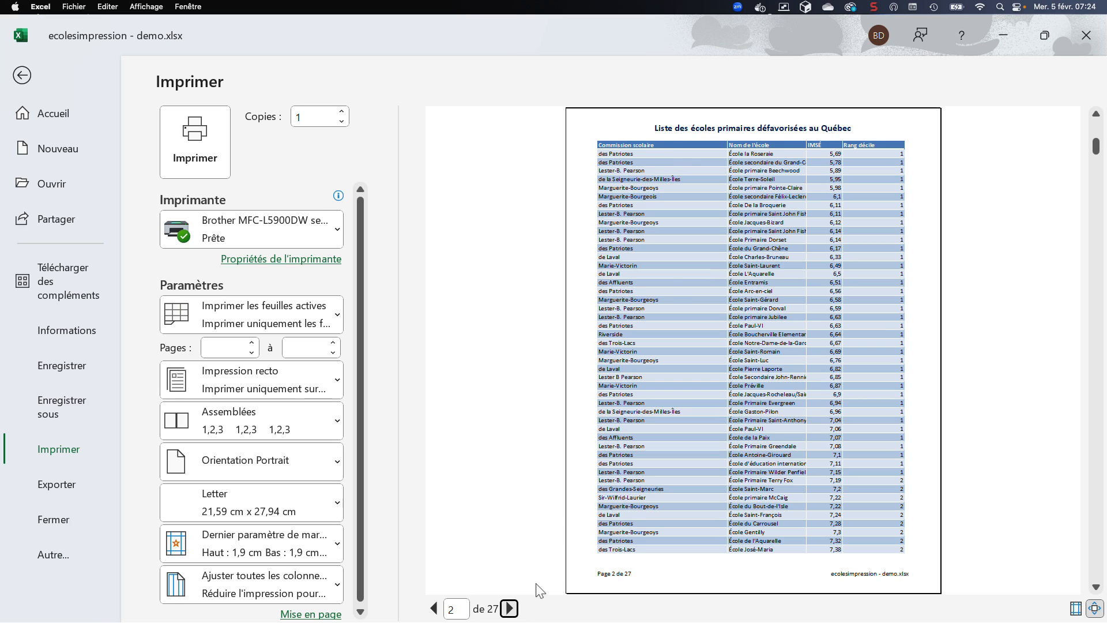
pyautogui.click(509, 608)
pyautogui.click(510, 608)
pyautogui.click(509, 608)
pyautogui.click(510, 608)
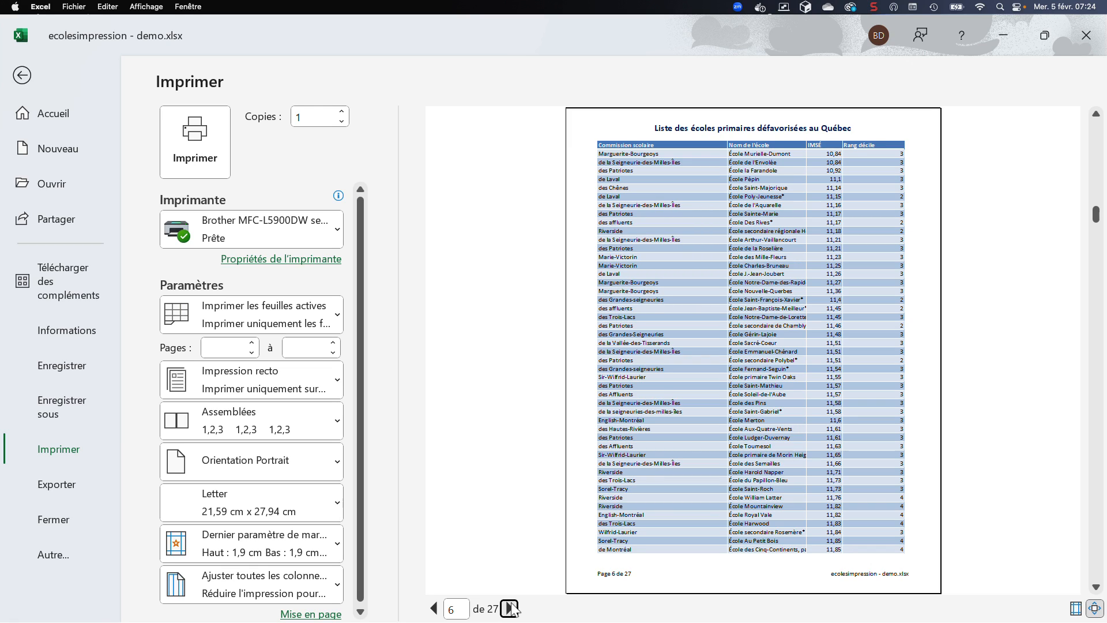
pyautogui.click(510, 608)
pyautogui.click(509, 608)
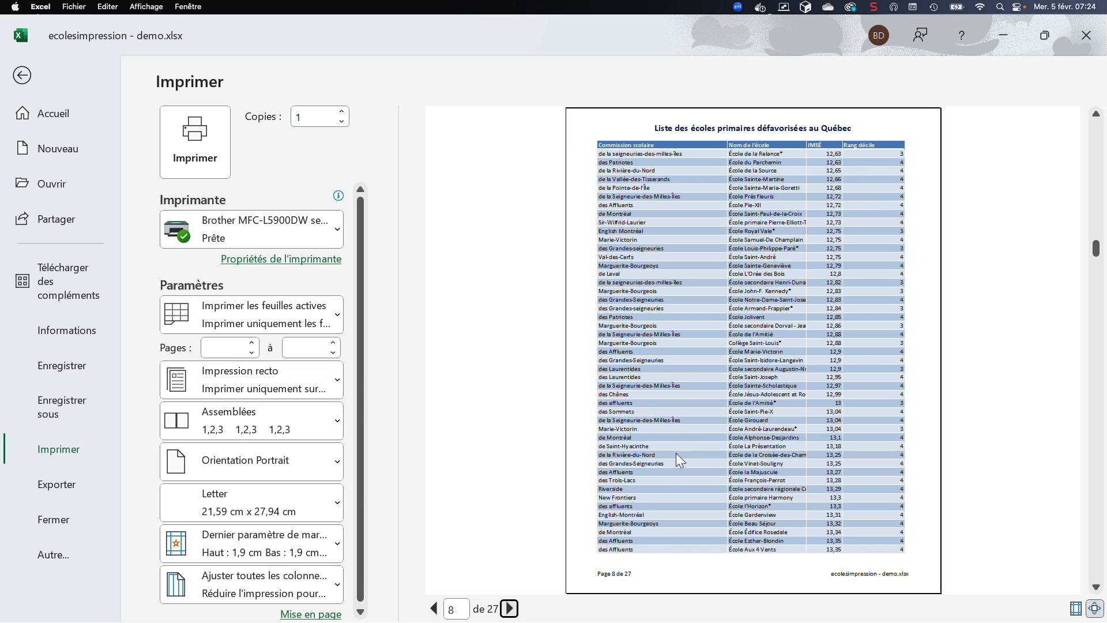
pyautogui.click(509, 608)
pyautogui.click(509, 608)
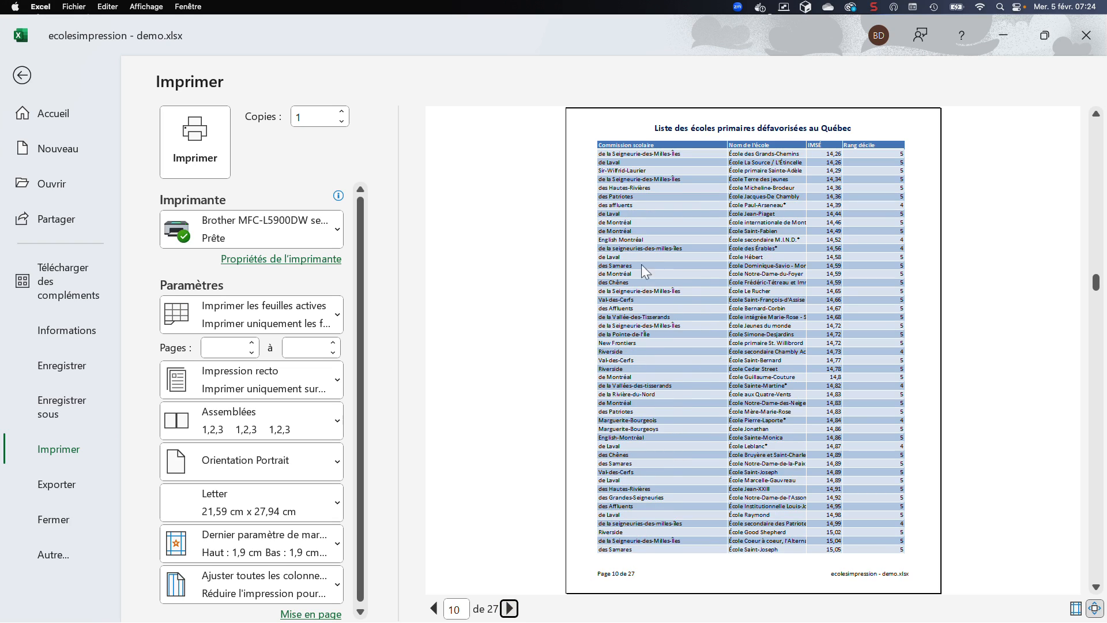